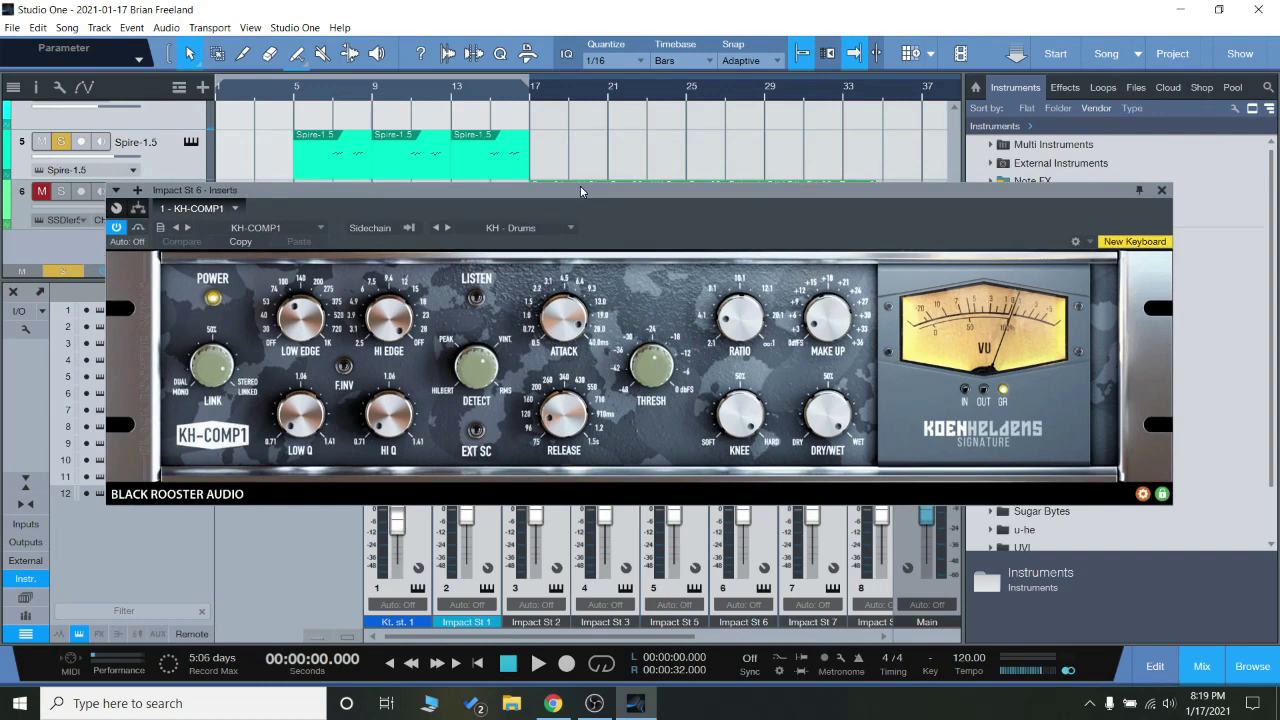
Move the KH-COMP1 plug-in window of the Impact St 6 channel aside and close it.
{"action": "left_click_drag", "start_coordinate": [581, 191], "coordinate": [577, 189]}
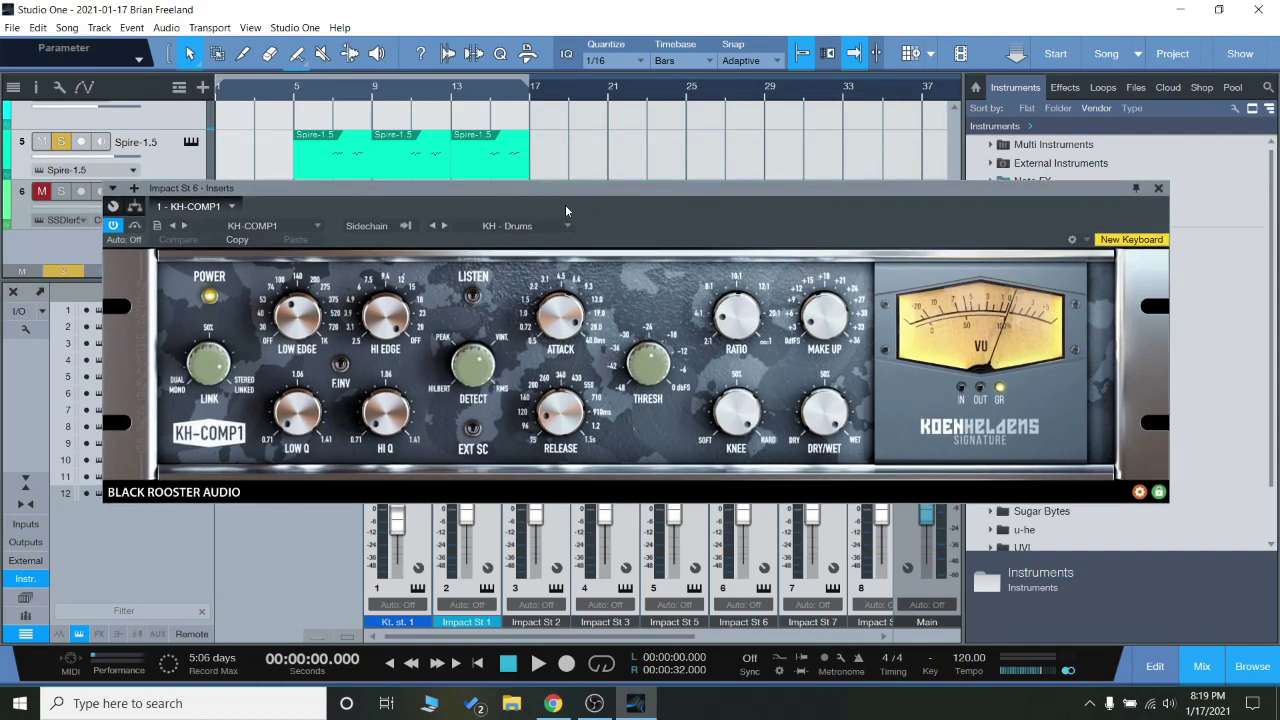
{"action": "left_click_drag", "start_coordinate": [683, 198], "coordinate": [685, 202]}
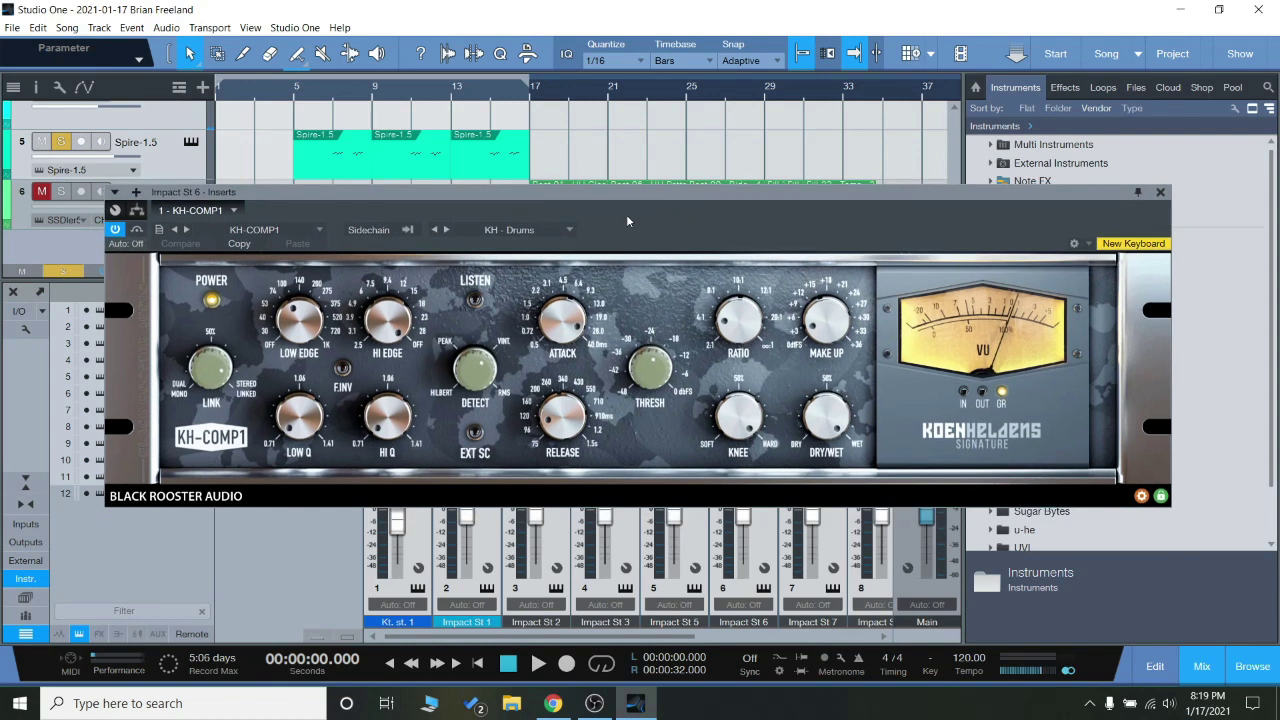
{"action": "left_click", "coordinate": [1160, 193]}
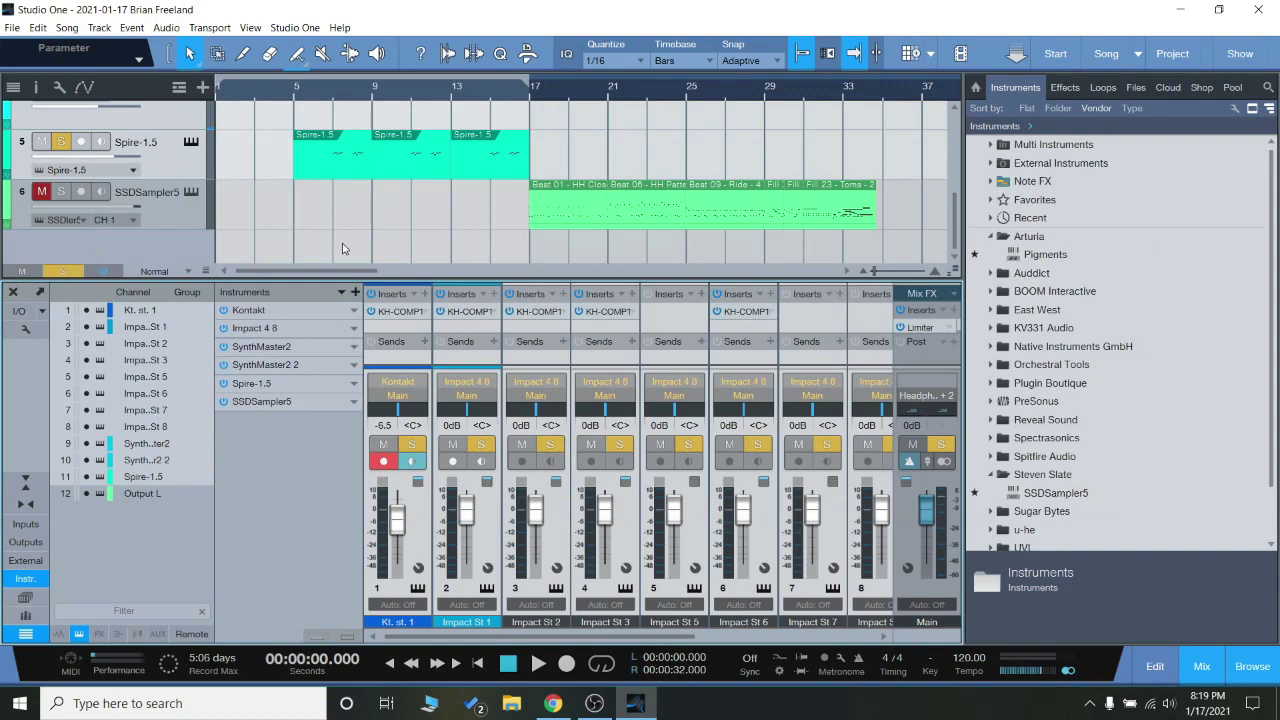
Look over the arrangement's tracks, play the song from the start with KH-COMP1 bypassed, and reactivate the compressor on the first Kontakt channel.
{"action": "scroll", "coordinate": [342, 248], "scroll_direction": "up", "scroll_amount": 3}
{"action": "scroll", "coordinate": [342, 248], "scroll_direction": "up", "scroll_amount": 2}
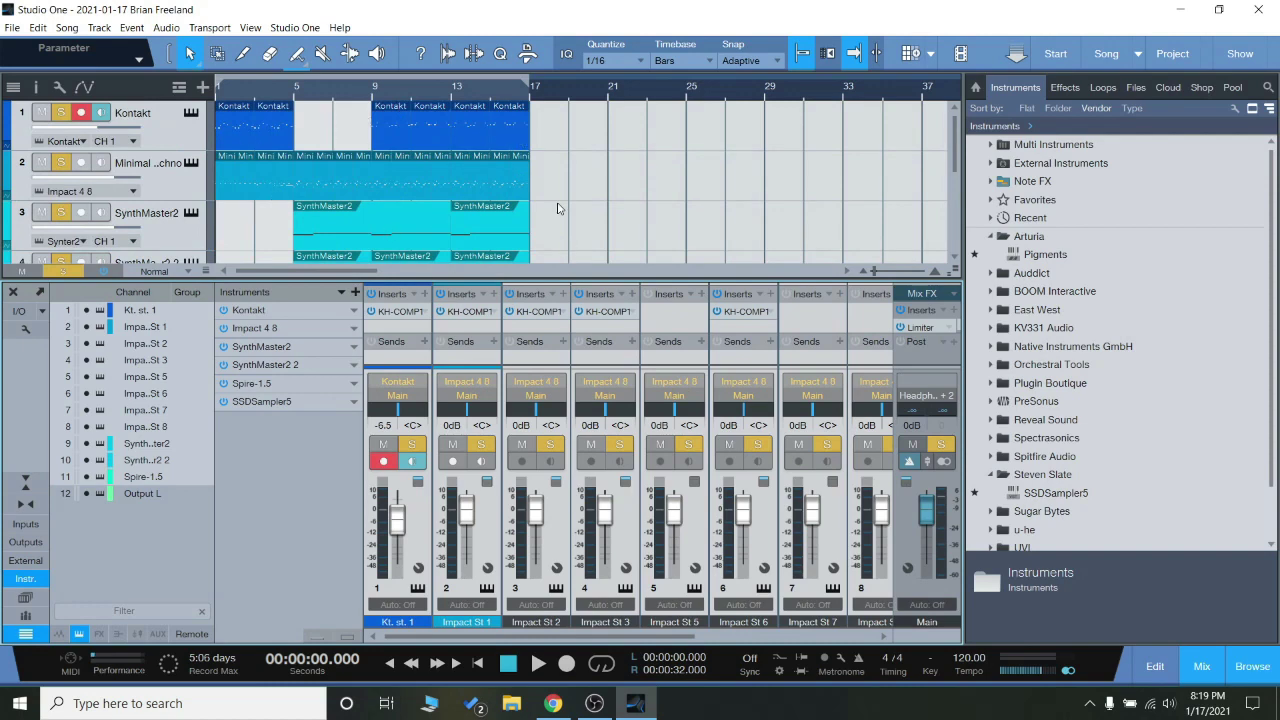
{"action": "scroll", "coordinate": [530, 160], "scroll_direction": "down", "scroll_amount": 3}
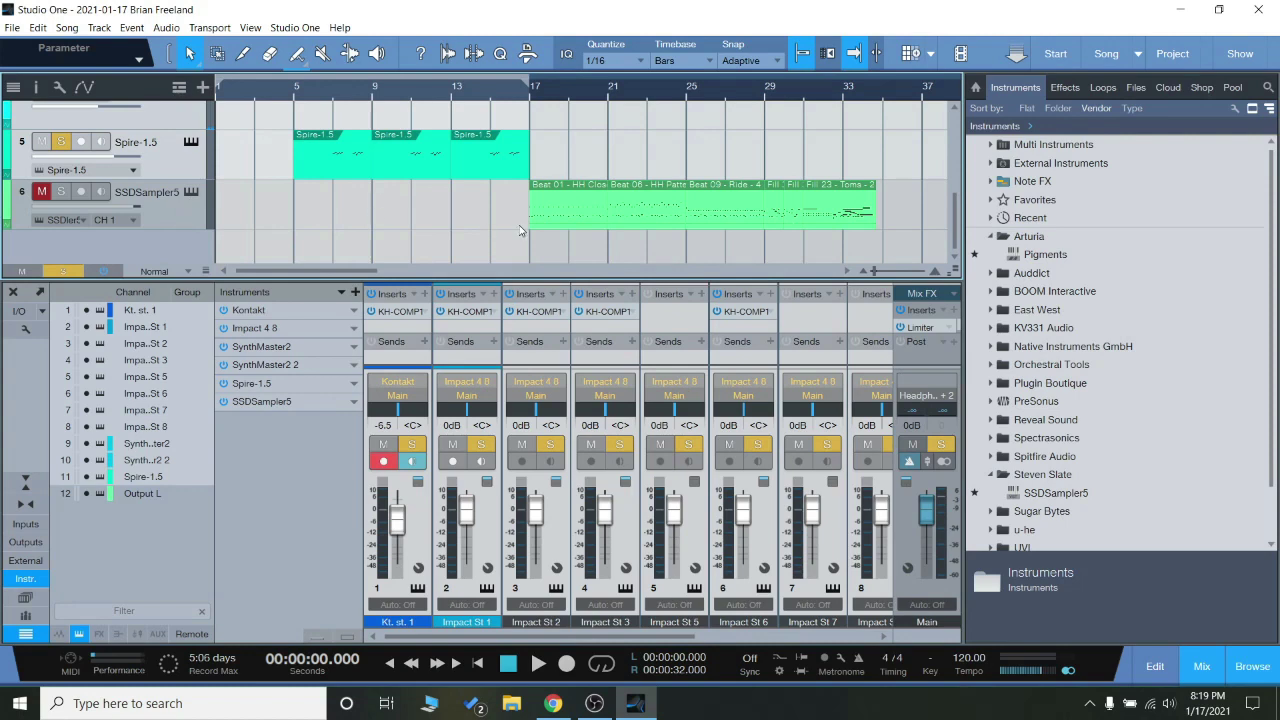
{"action": "scroll", "coordinate": [371, 208], "scroll_direction": "up", "scroll_amount": 2}
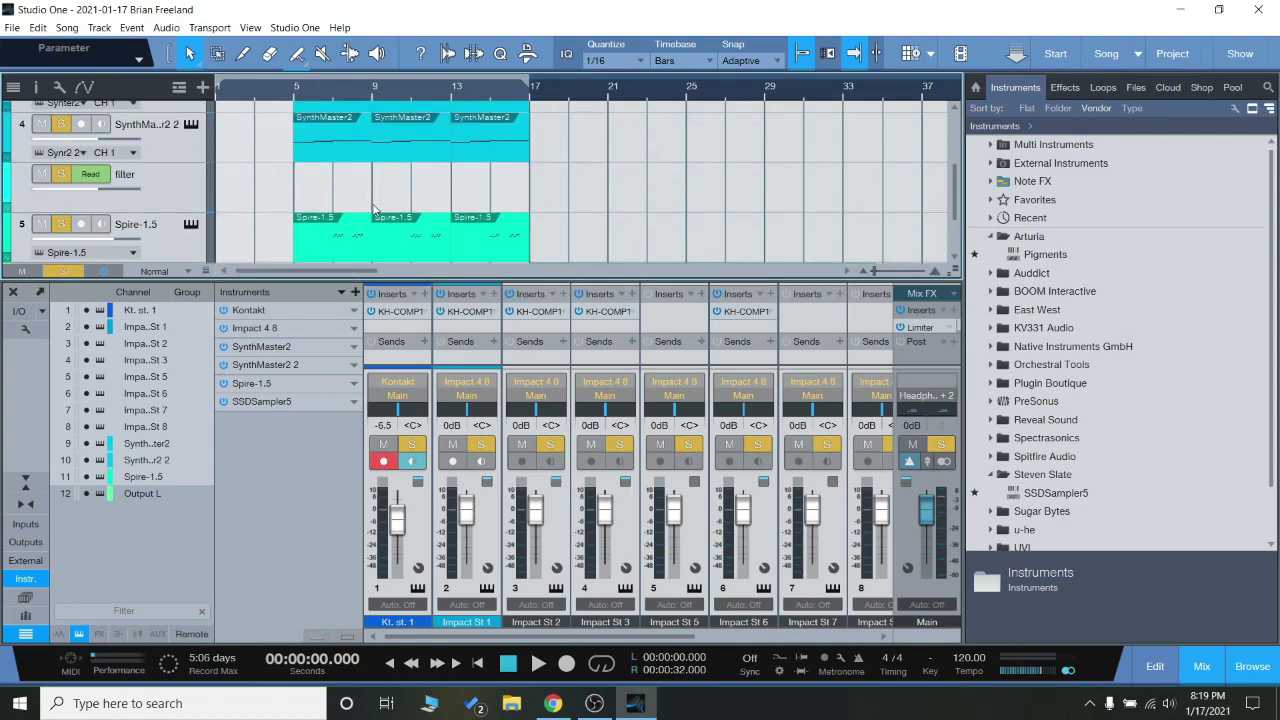
{"action": "scroll", "coordinate": [375, 209], "scroll_direction": "up", "scroll_amount": 3}
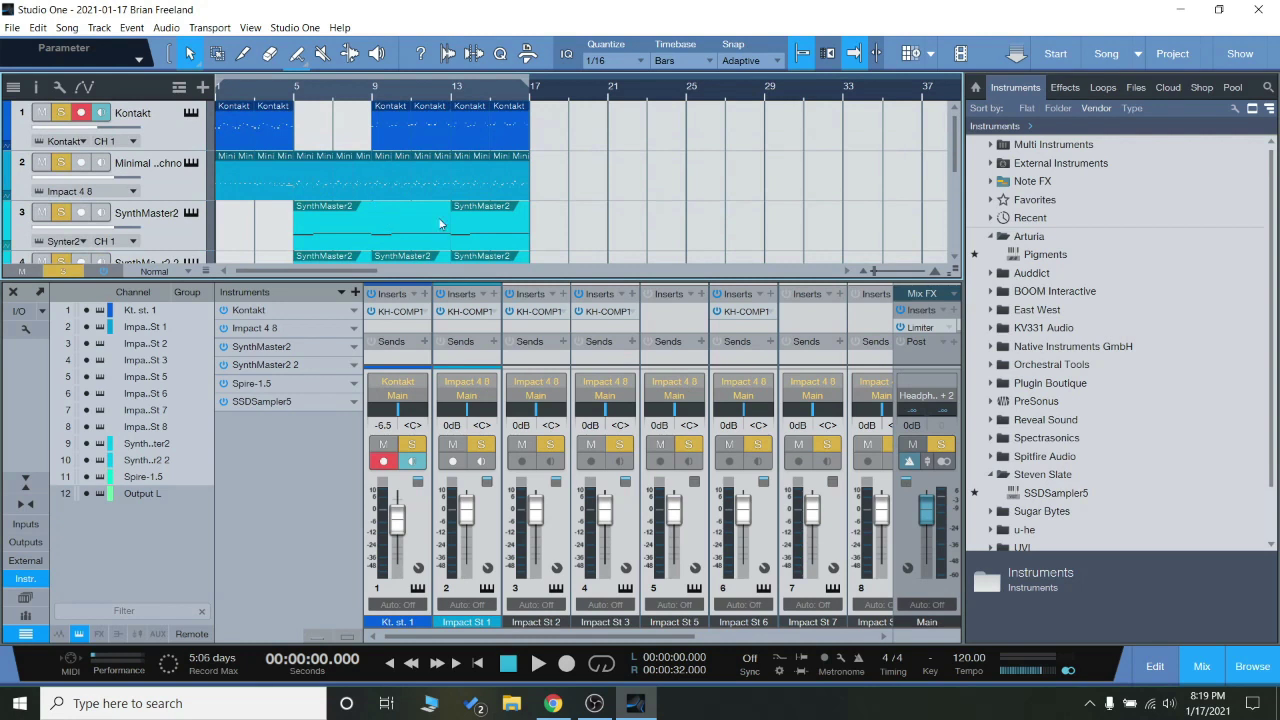
{"action": "key", "text": "space"}
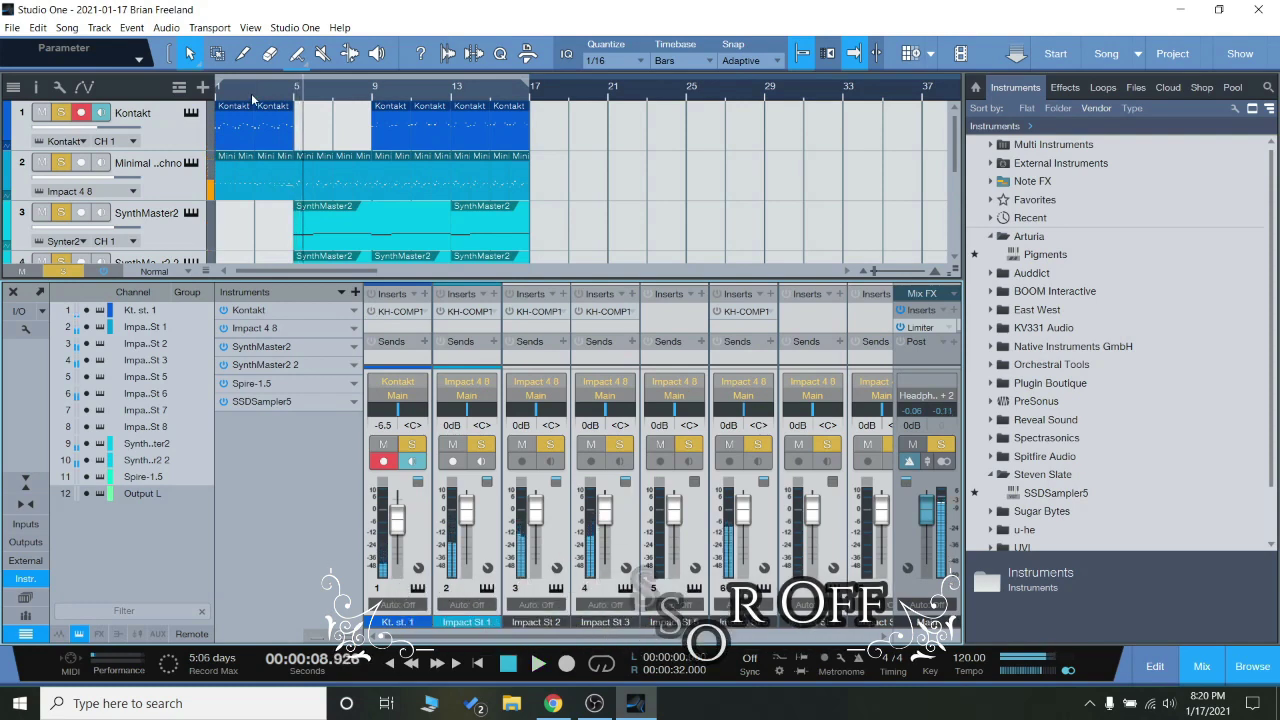
{"action": "key", "text": "space"}
{"action": "left_click", "coordinate": [371, 312]}
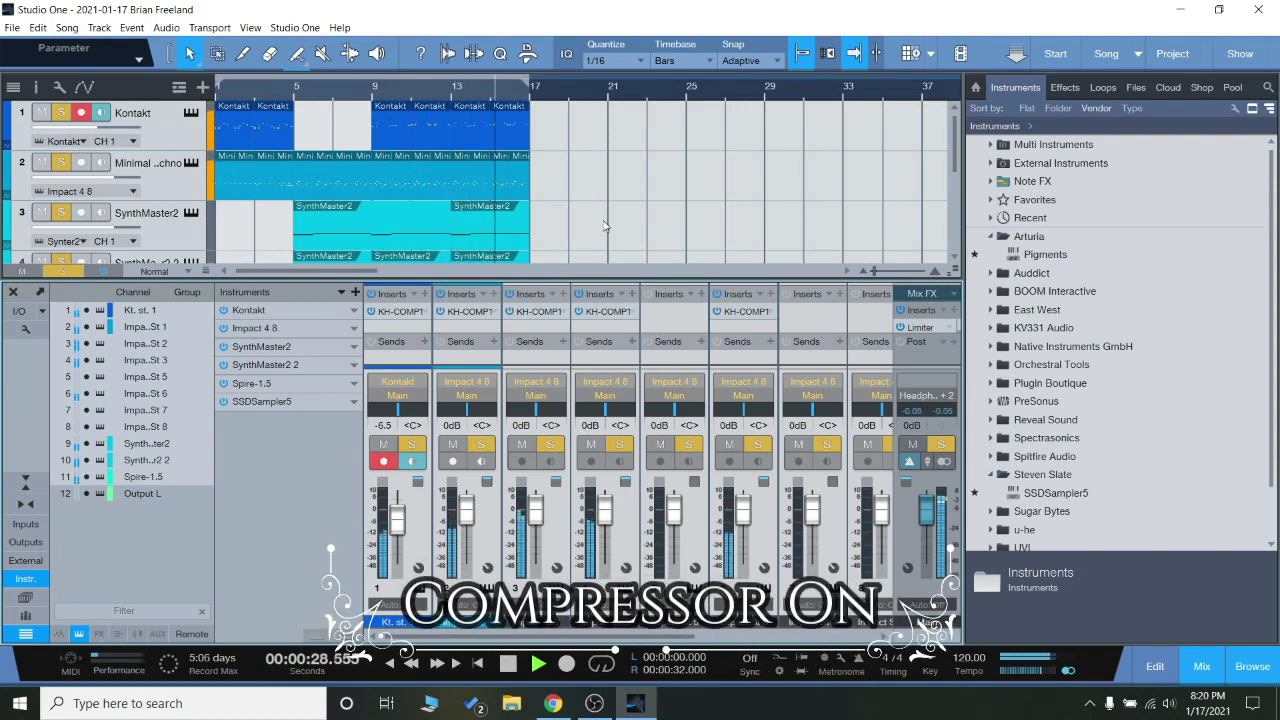
Unmute the SSDSampler5 drum track and place the playback cursor at bar 17.
{"action": "scroll", "coordinate": [590, 232], "scroll_direction": "down", "scroll_amount": 4}
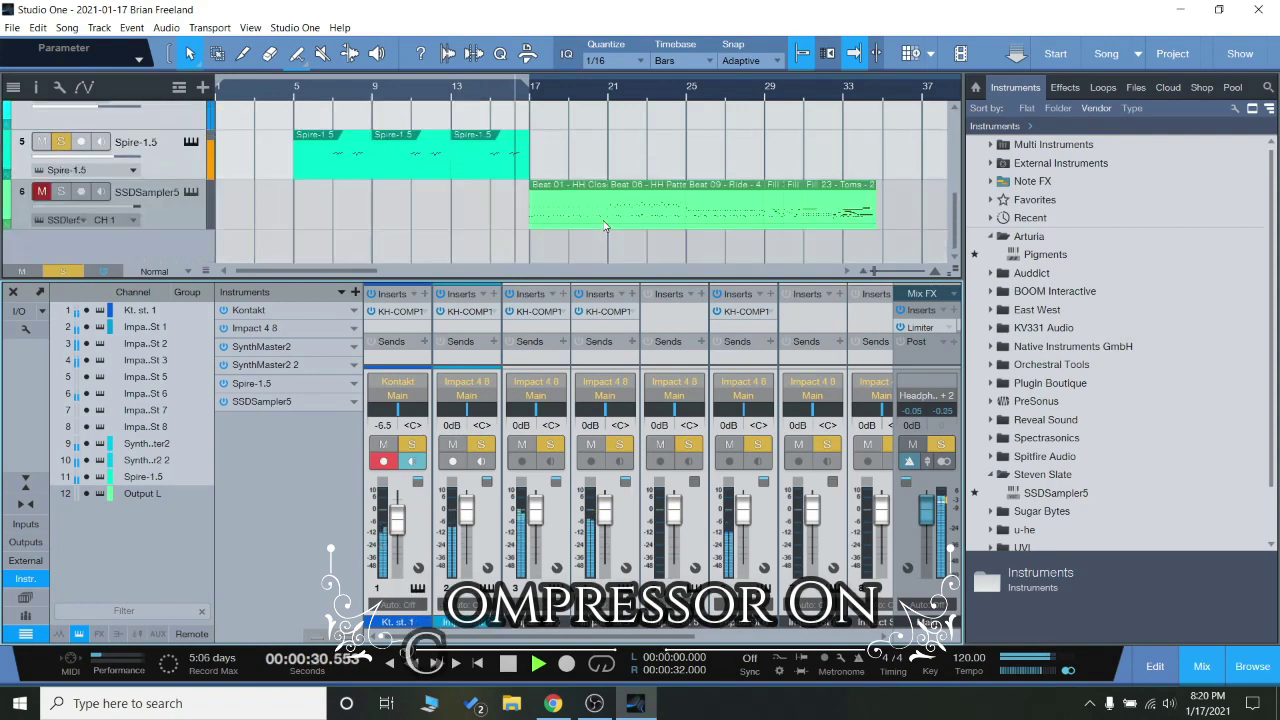
{"action": "left_click", "coordinate": [42, 192]}
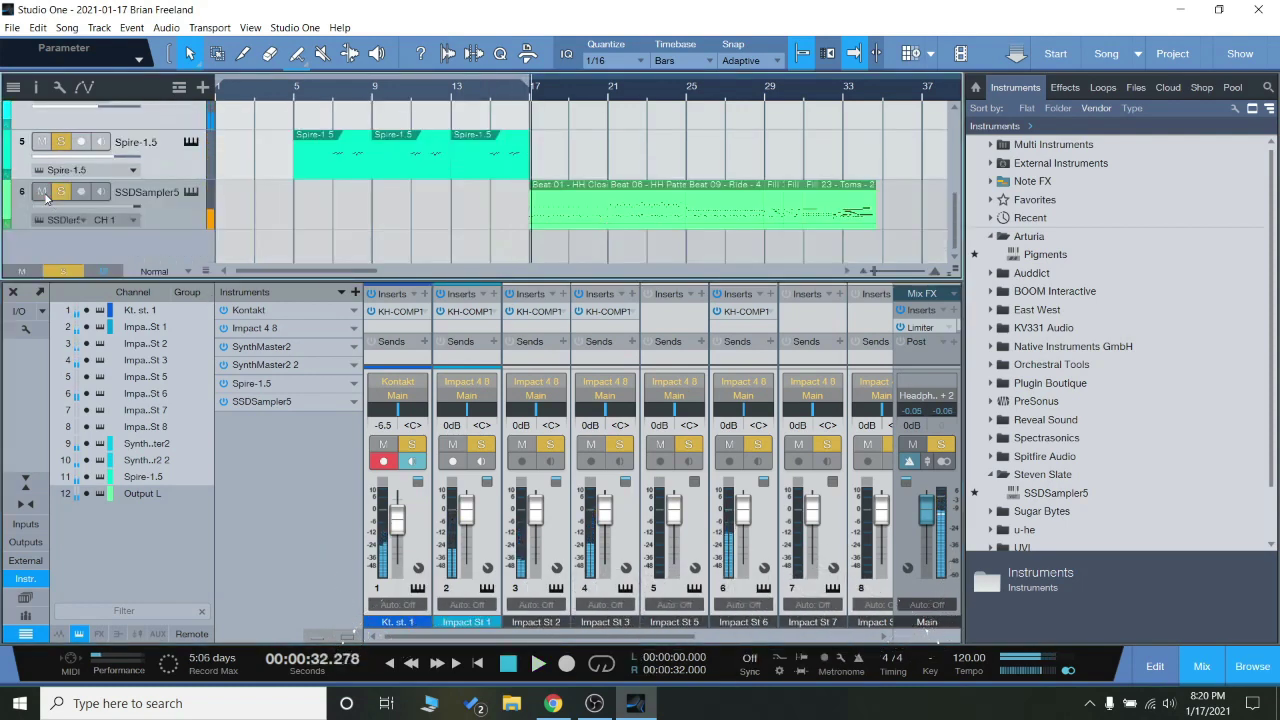
{"action": "left_click", "coordinate": [533, 97]}
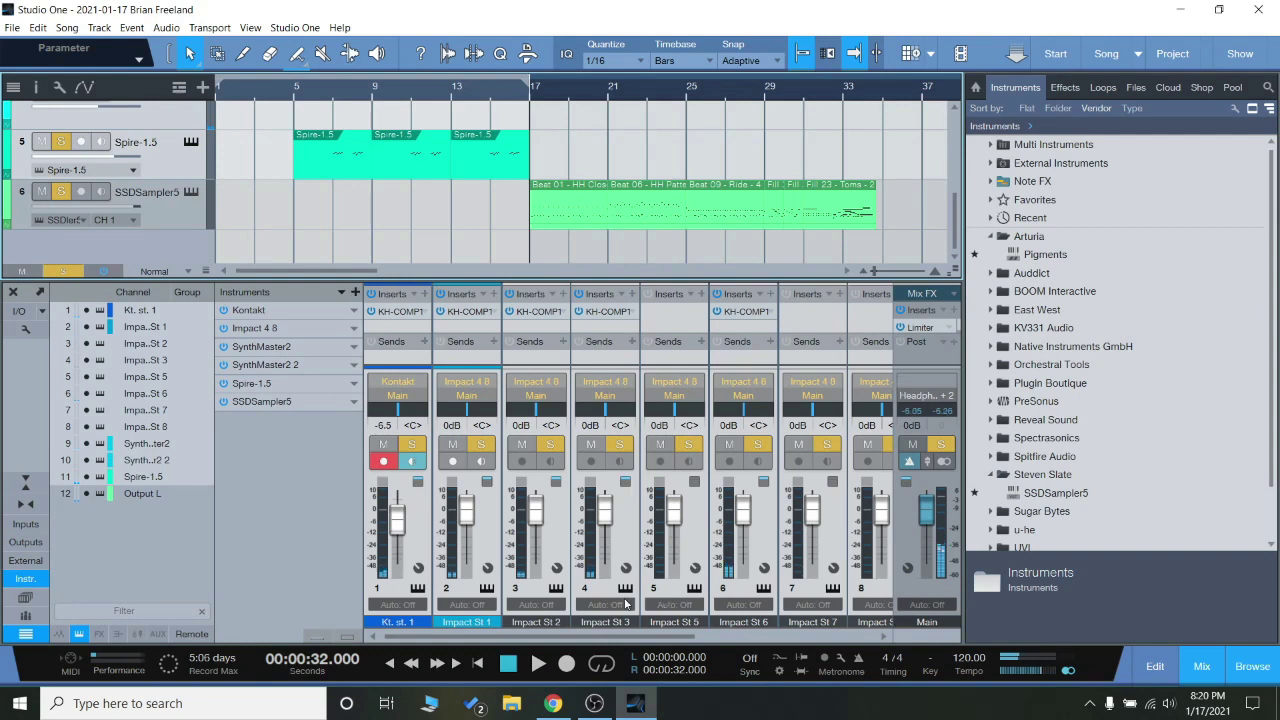
Bypass the KH-COMP1 insert on the SSDSampler5 mixer channel and play the drum section from bar 17.
{"action": "left_click_drag", "start_coordinate": [585, 637], "coordinate": [770, 637]}
{"action": "left_click", "coordinate": [832, 318]}
{"action": "key", "text": "space"}
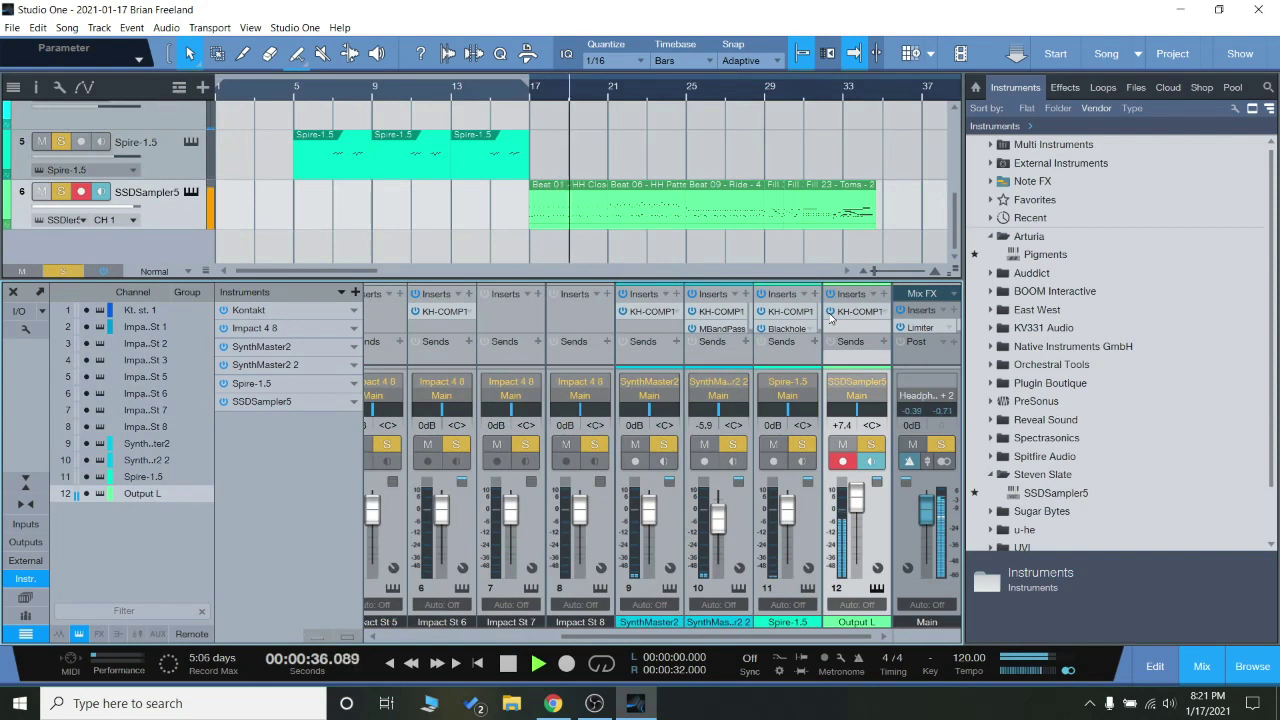
{"action": "key", "text": "space"}
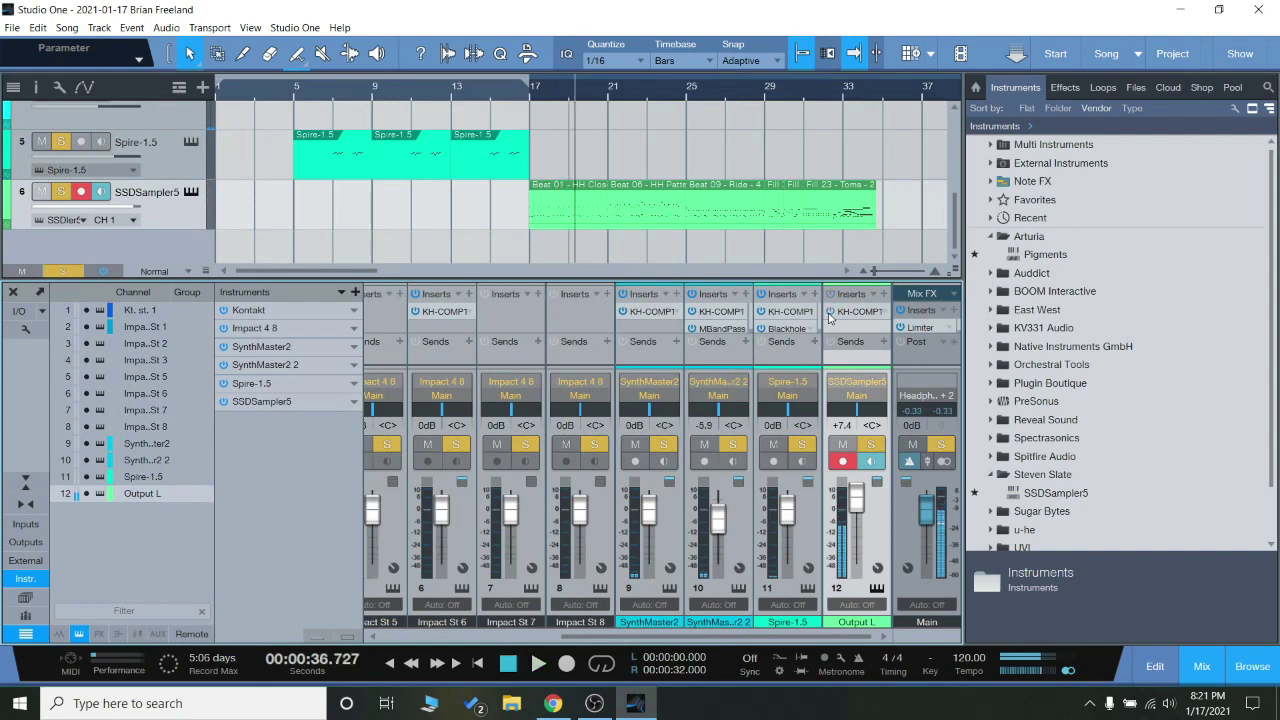
{"action": "left_click", "coordinate": [533, 95]}
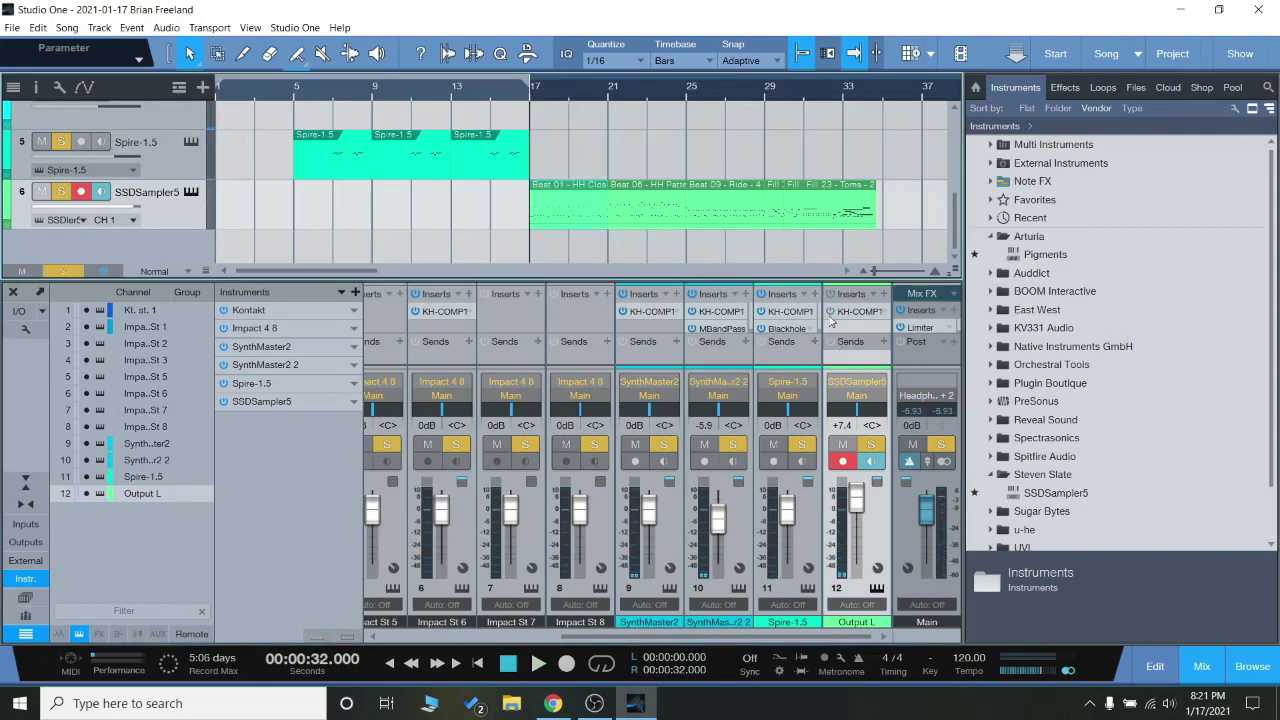
{"action": "left_click", "coordinate": [830, 312]}
{"action": "key", "text": "space"}
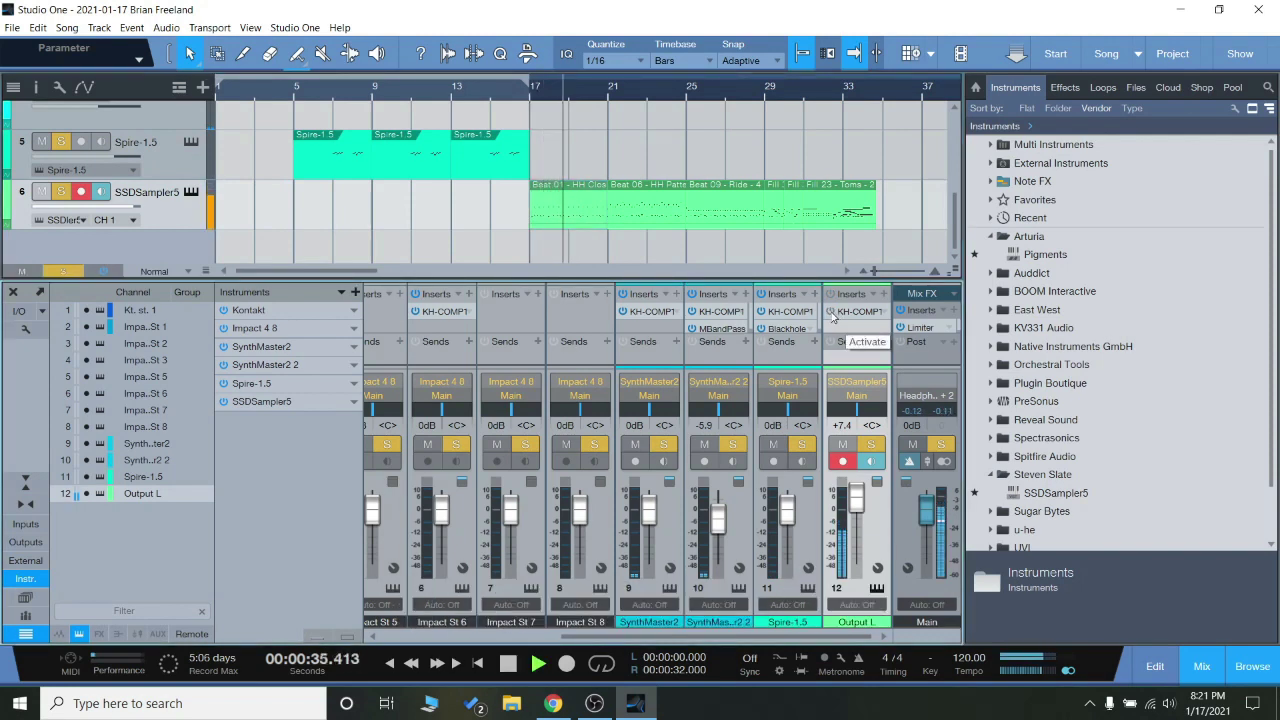
Compare the drums with KH-COMP1 alternately on and off on the SSDSampler5 channel during playback, and stop playback.
{"action": "left_click", "coordinate": [831, 313]}
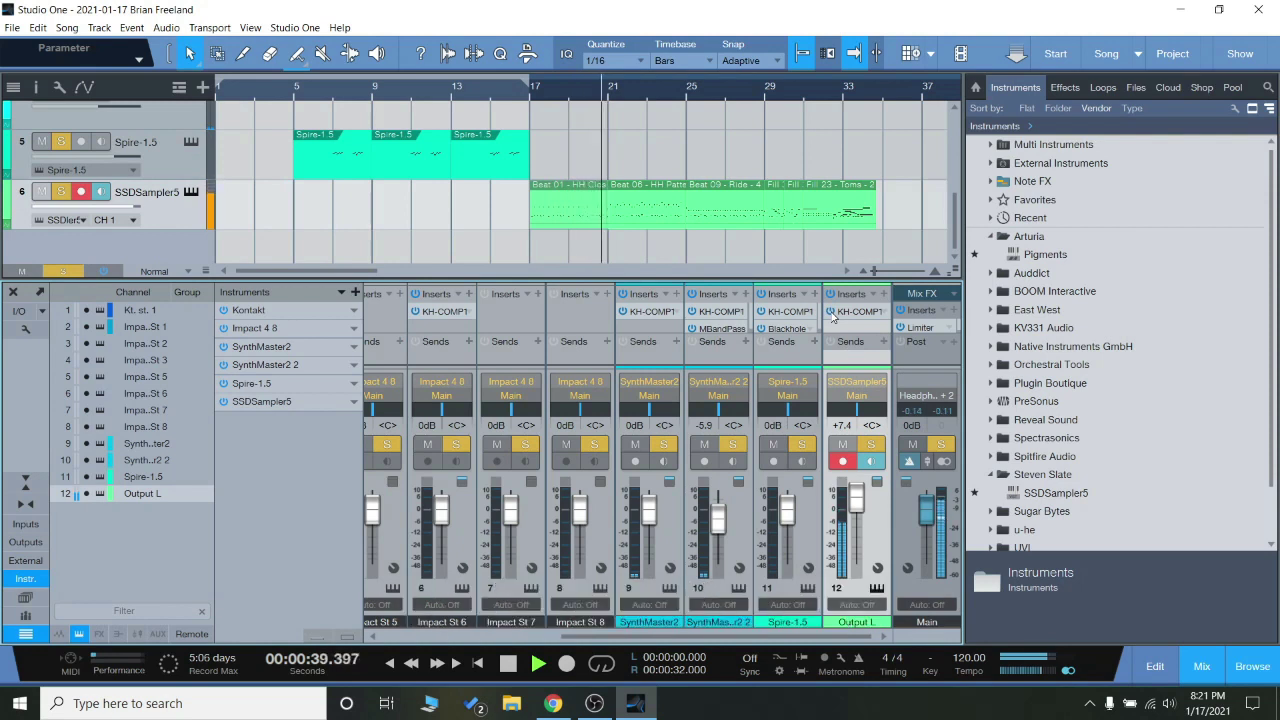
{"action": "left_click", "coordinate": [831, 313]}
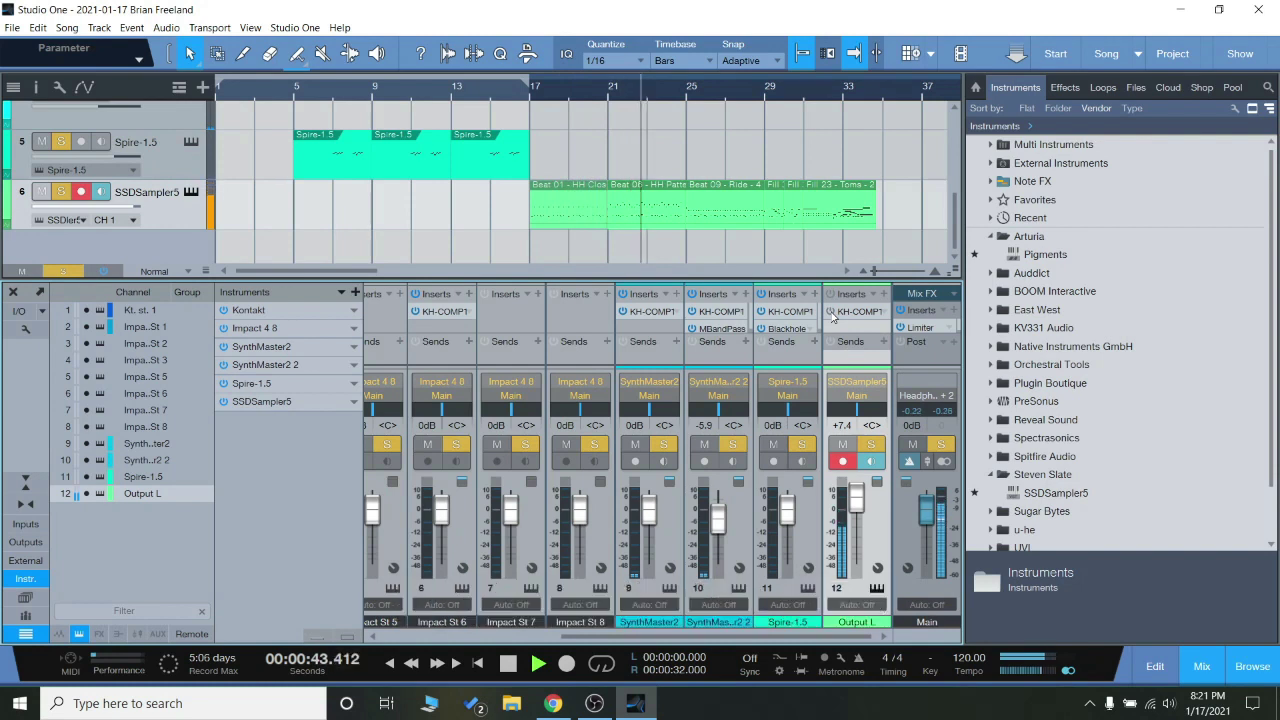
{"action": "left_click", "coordinate": [831, 312]}
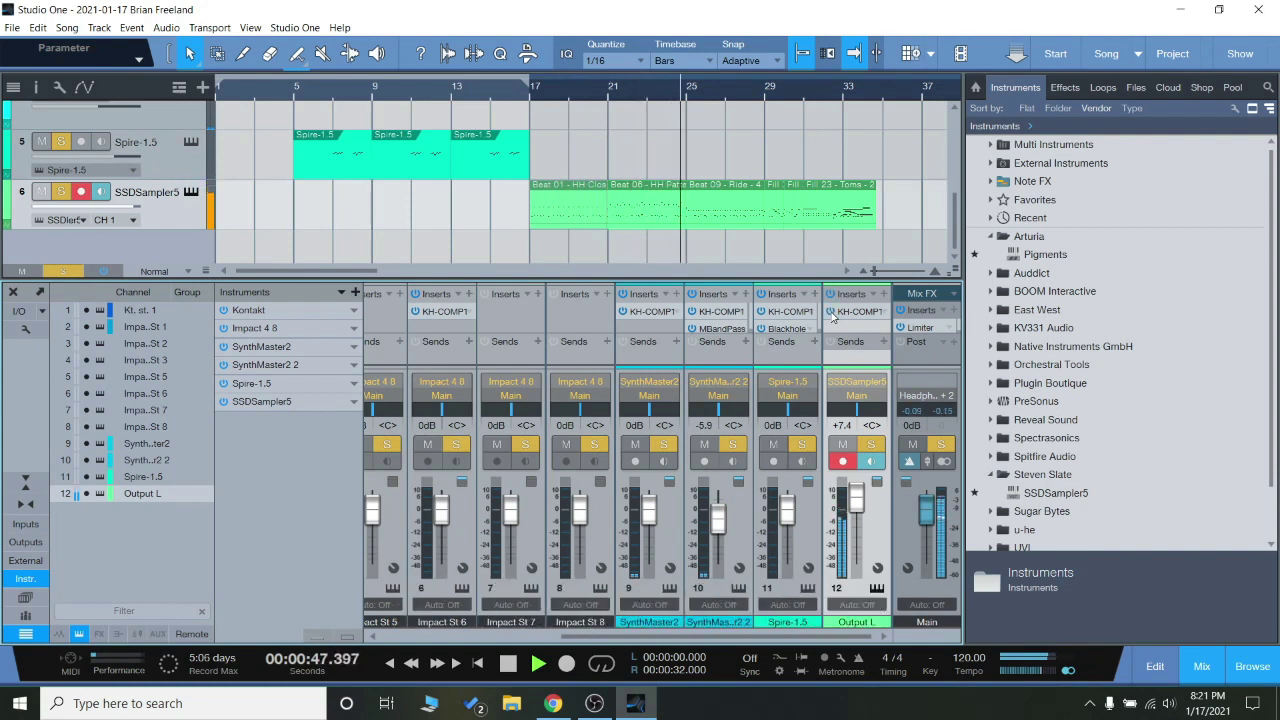
{"action": "left_click", "coordinate": [831, 312]}
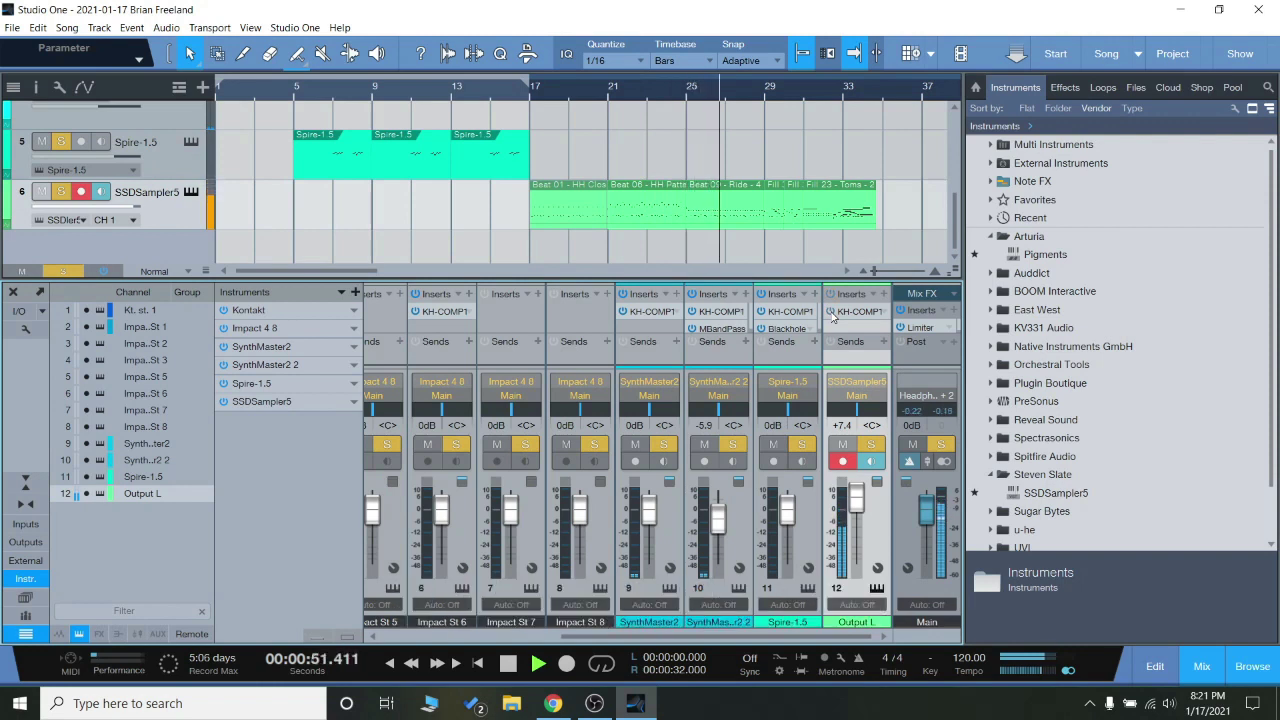
{"action": "left_click", "coordinate": [831, 312]}
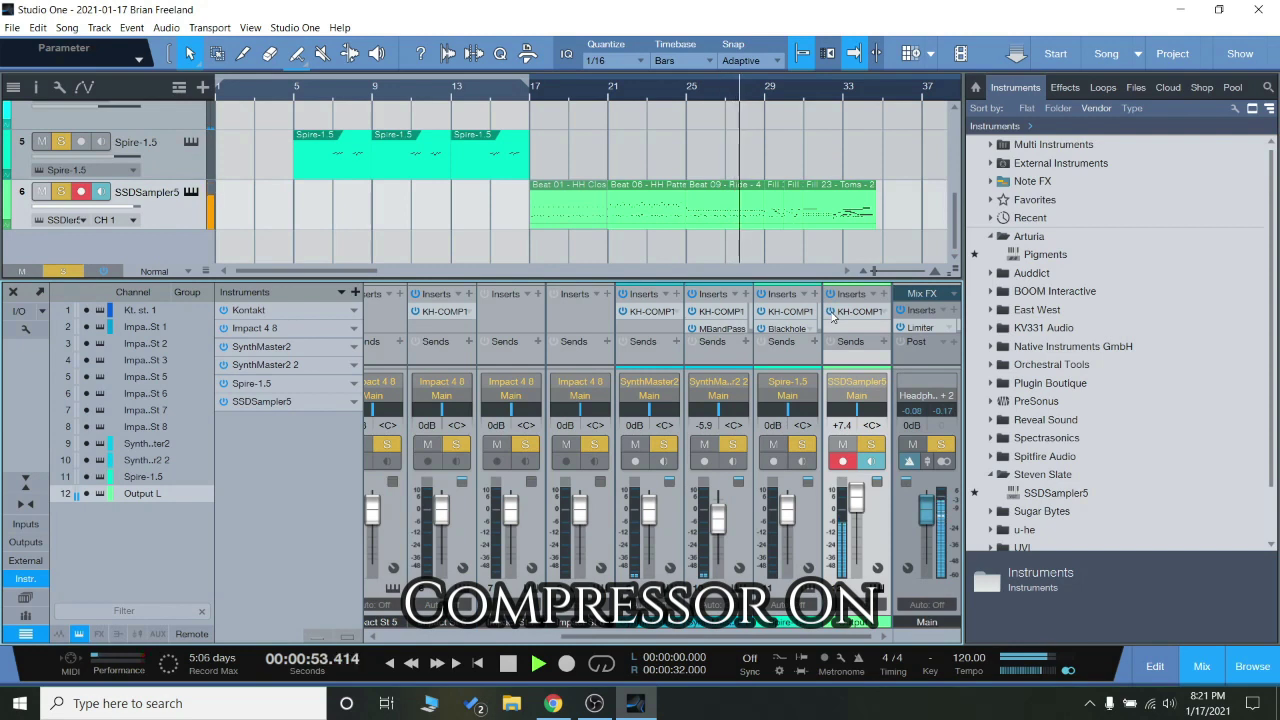
{"action": "left_click", "coordinate": [831, 312]}
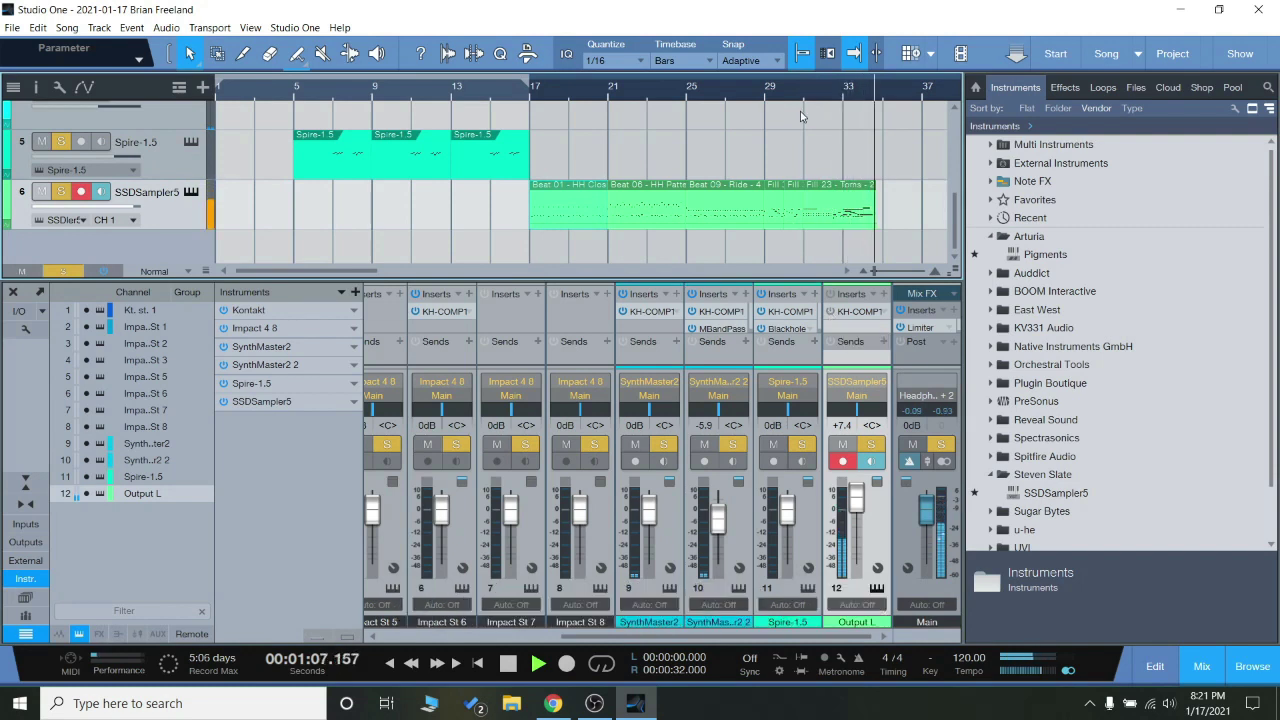
{"action": "left_click", "coordinate": [830, 312]}
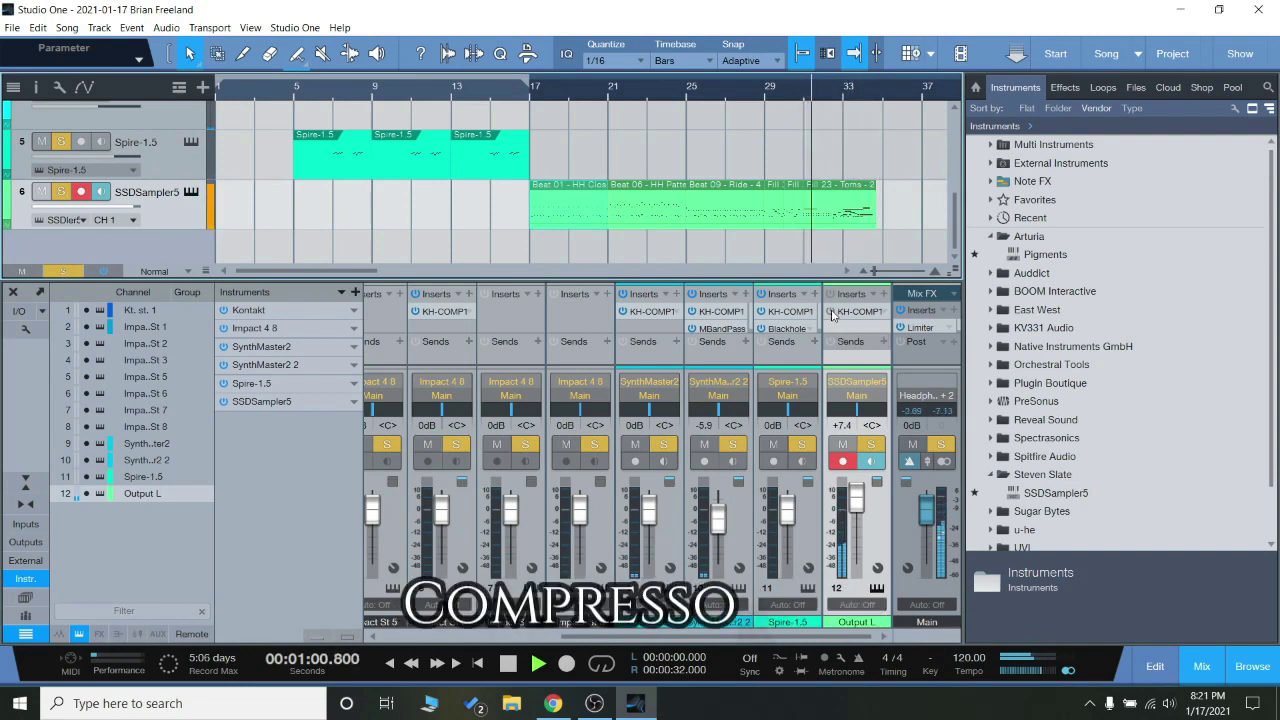
{"action": "left_click", "coordinate": [508, 665]}
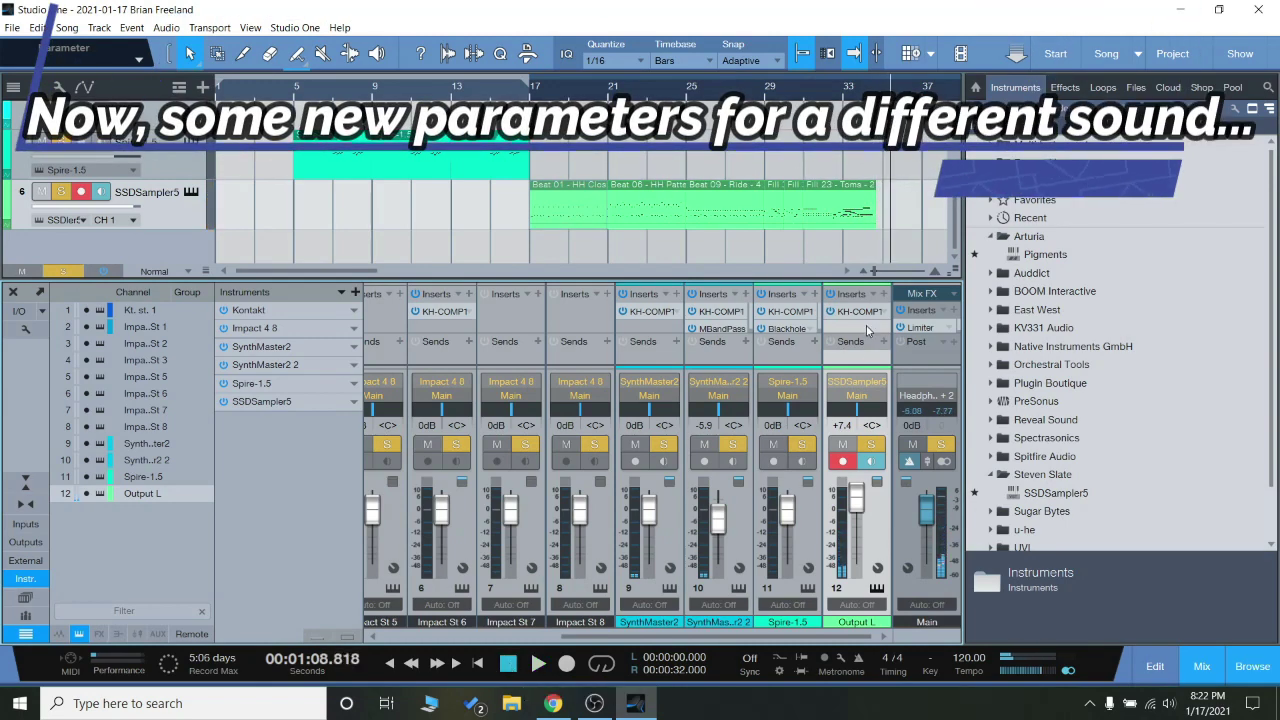
Compare the drum section again using the new KH-COMP1 parameters, alternating the compressor between off and on, and move playback back to bar 29.
{"action": "left_click", "coordinate": [831, 311]}
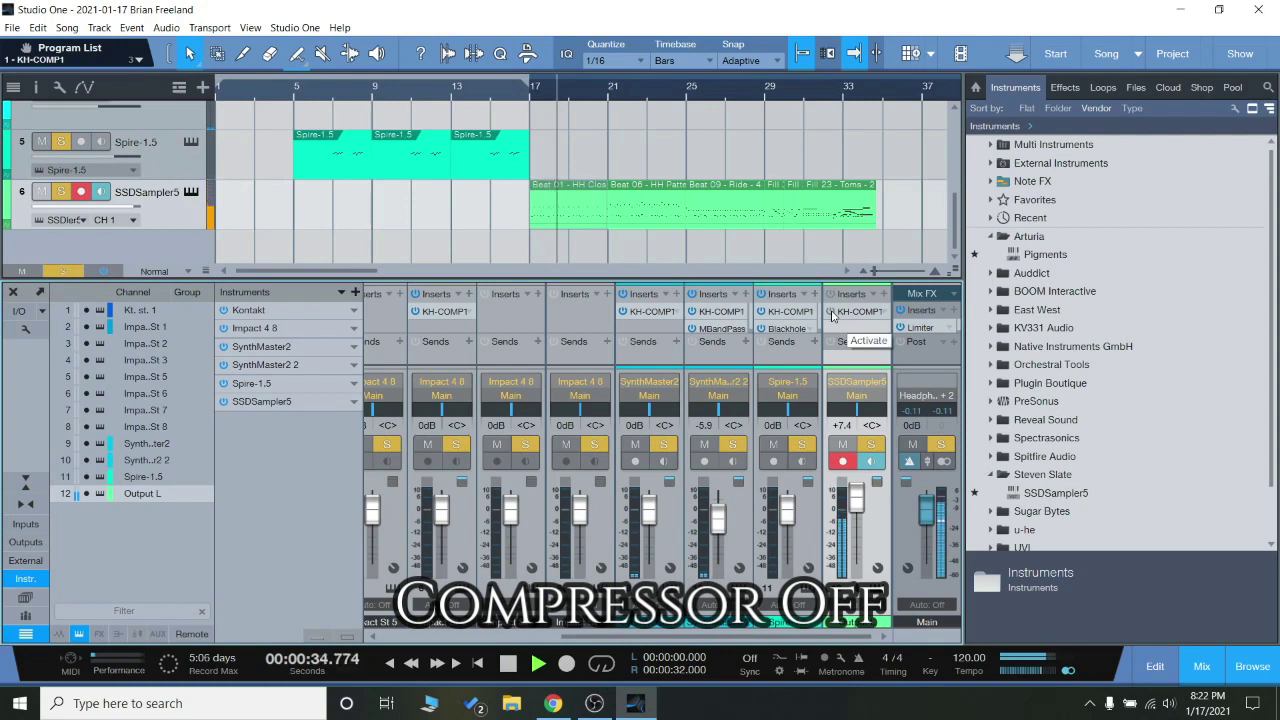
{"action": "left_click", "coordinate": [831, 313]}
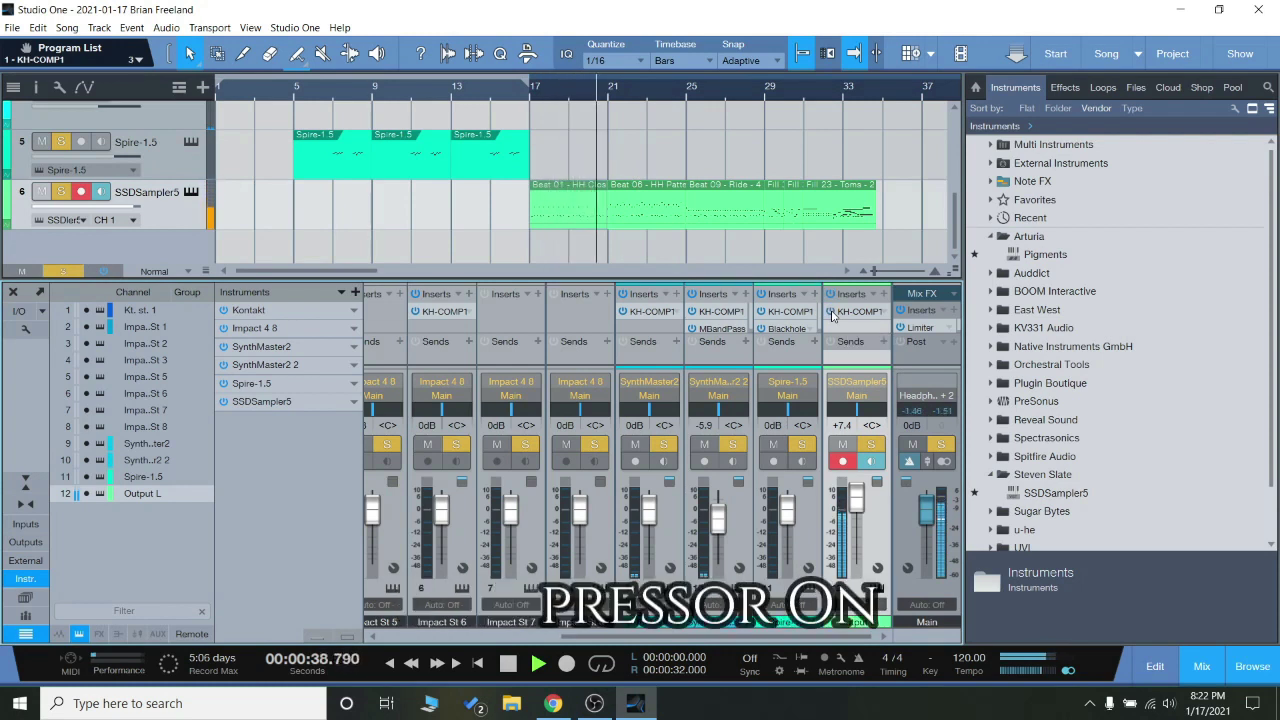
{"action": "left_click", "coordinate": [831, 313]}
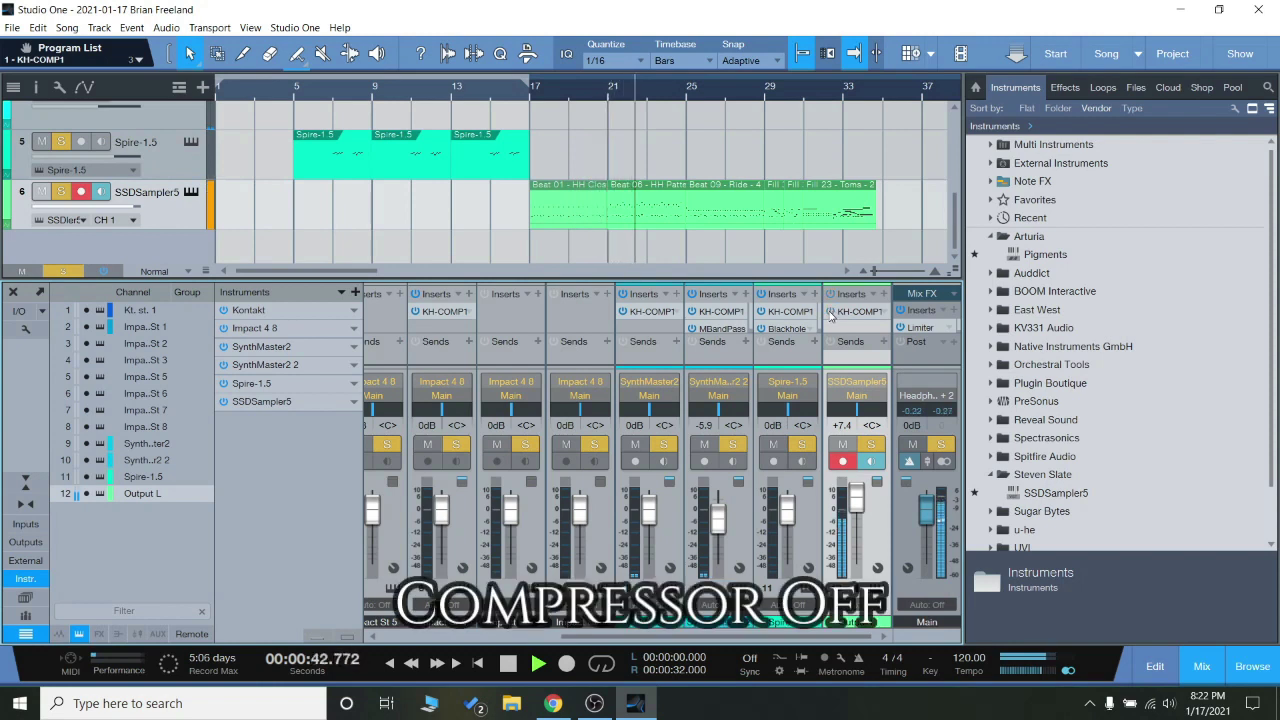
{"action": "left_click", "coordinate": [830, 312]}
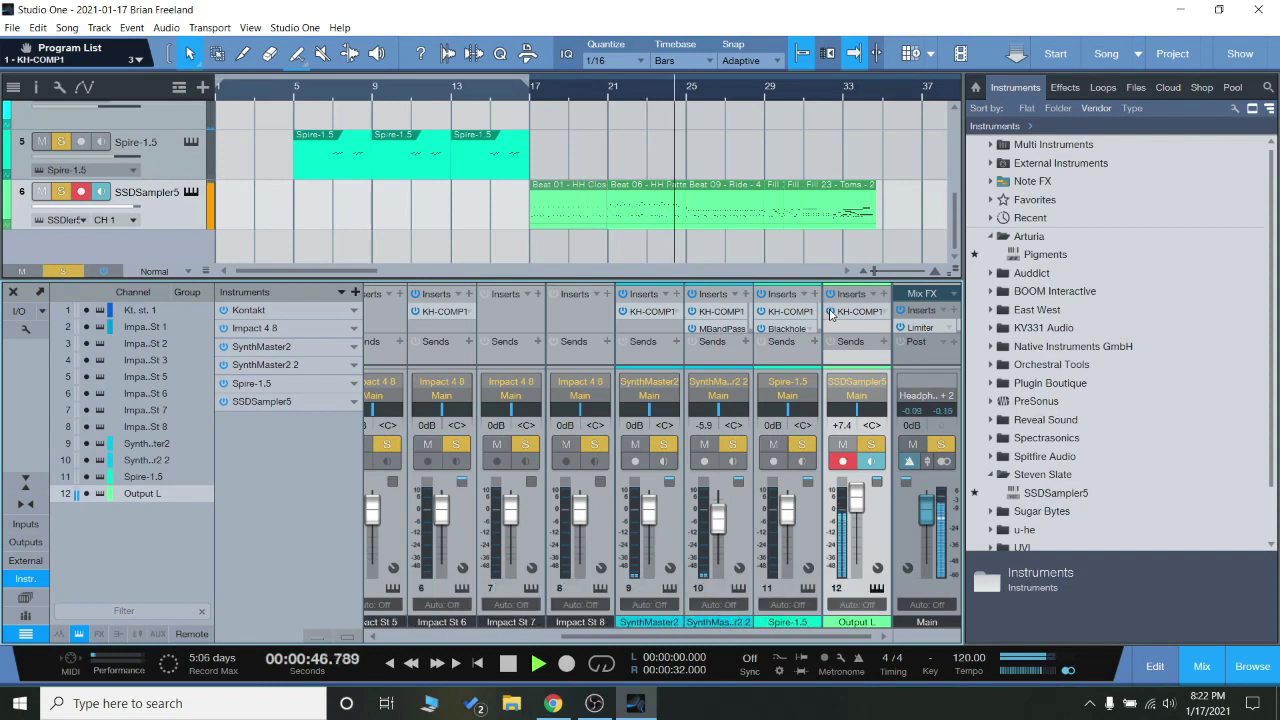
{"action": "left_click", "coordinate": [830, 312]}
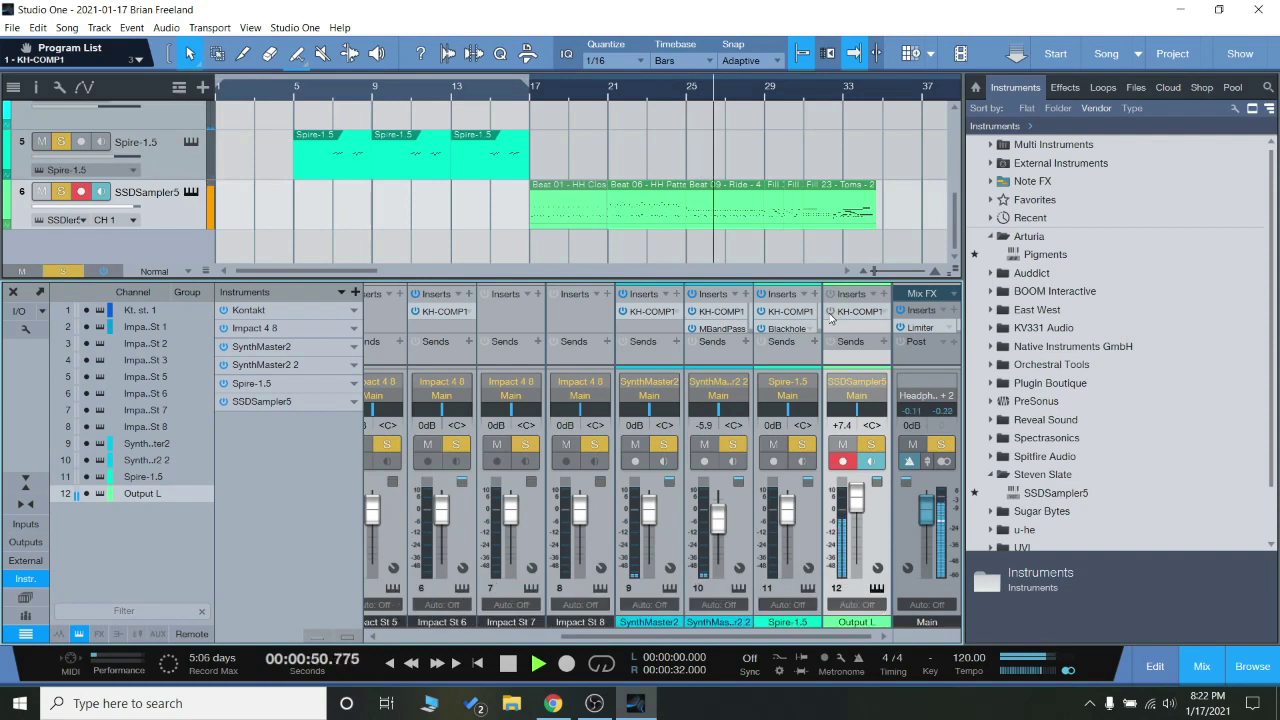
{"action": "left_click", "coordinate": [830, 312]}
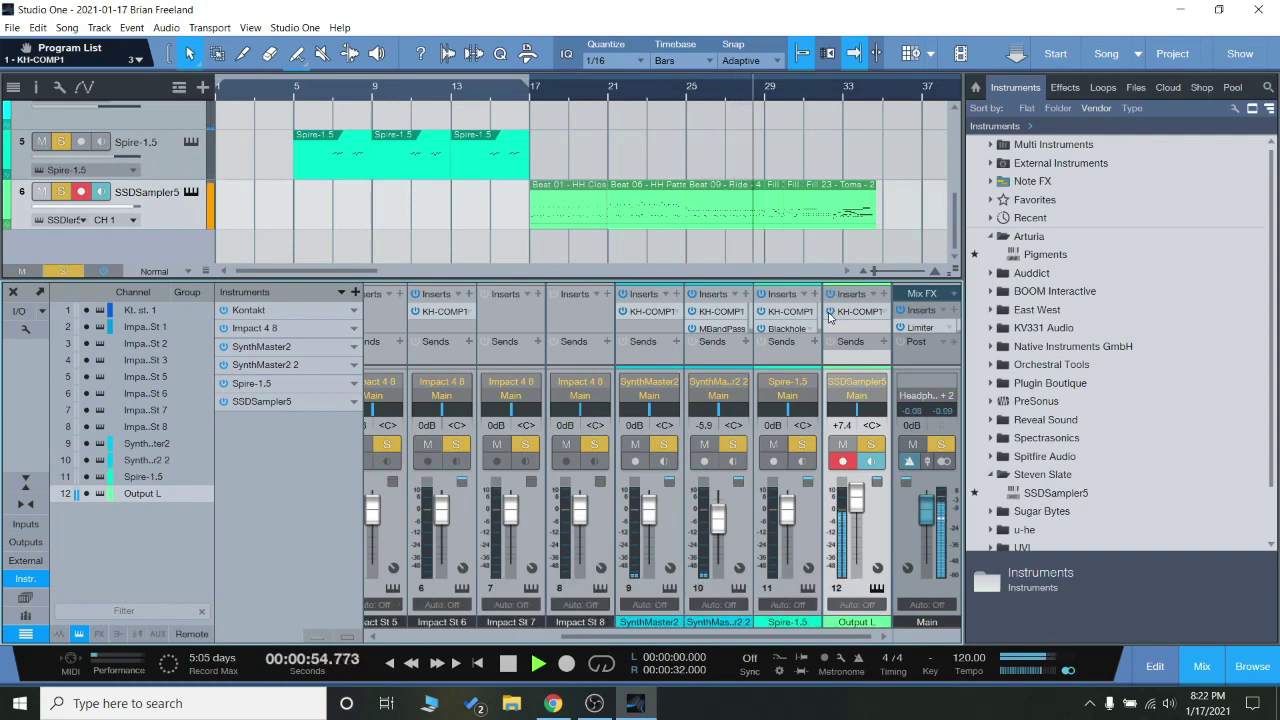
{"action": "left_click", "coordinate": [830, 312]}
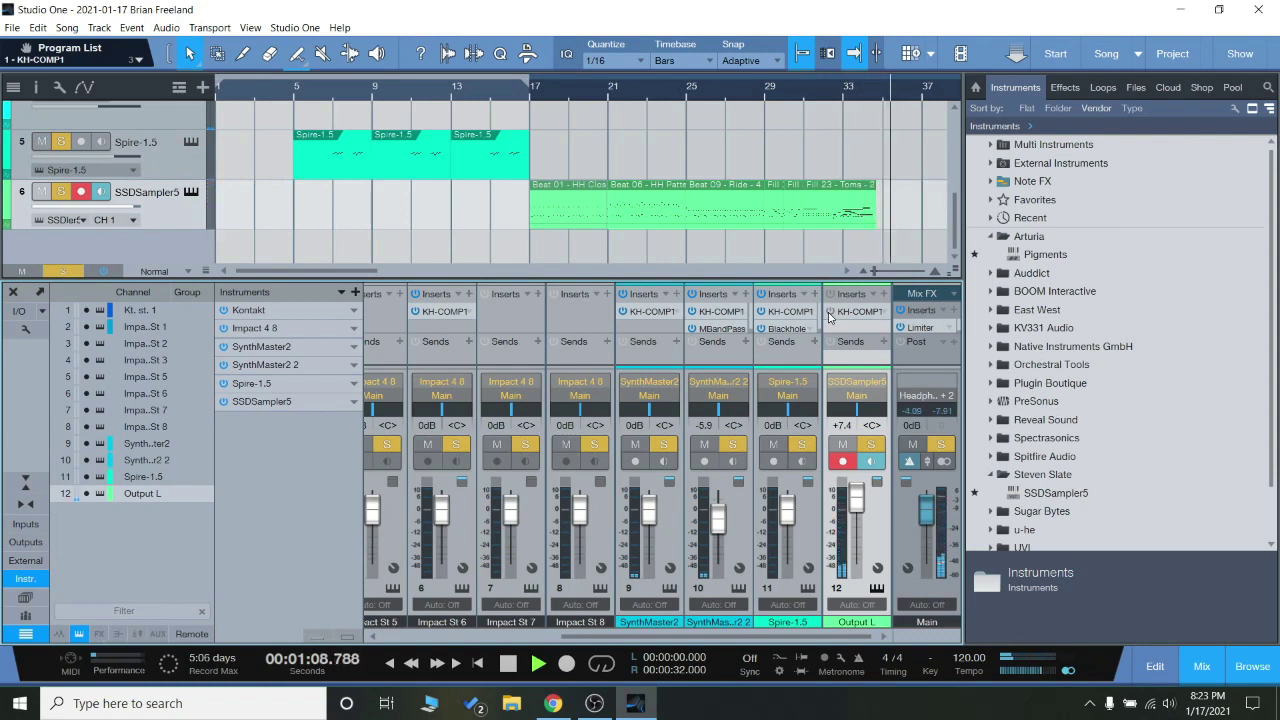
{"action": "left_click", "coordinate": [829, 311]}
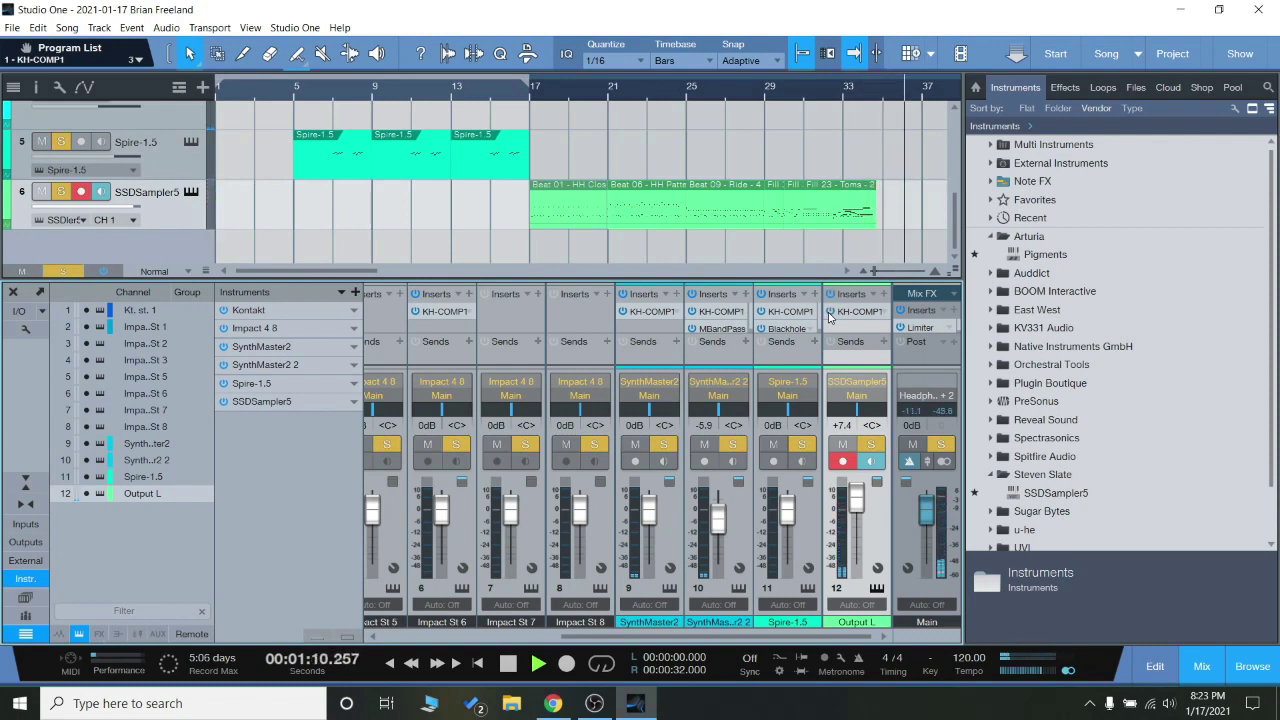
{"action": "left_click", "coordinate": [766, 99]}
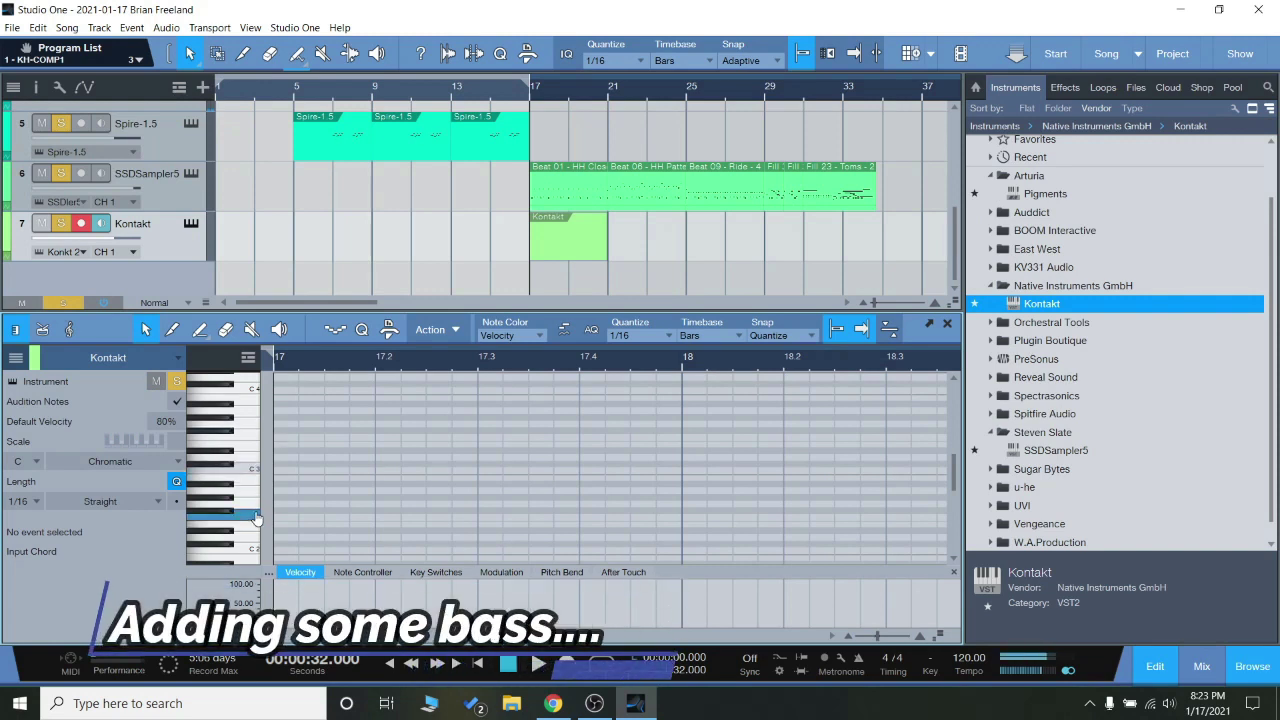
Enter a low bass note at bar 17 in the new Kontakt part on track 7.
{"action": "scroll", "coordinate": [255, 518], "scroll_direction": "down", "scroll_amount": 2}
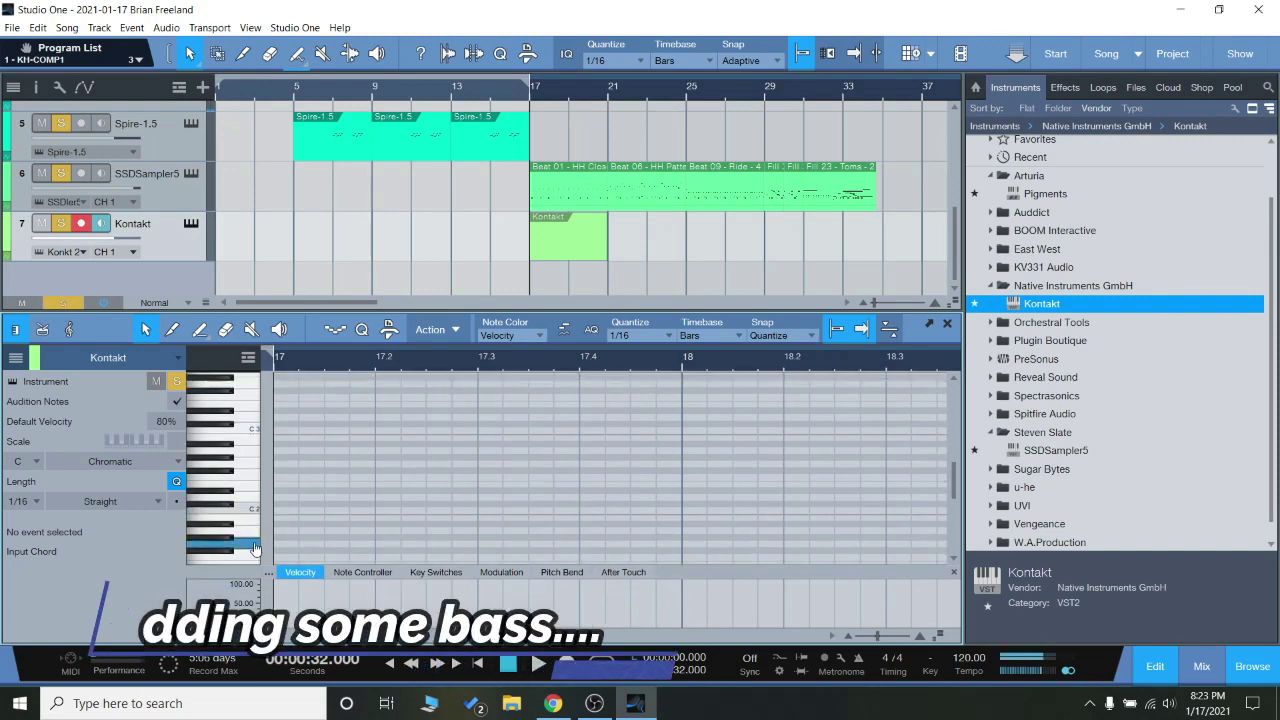
{"action": "scroll", "coordinate": [255, 548], "scroll_direction": "down", "scroll_amount": 2}
{"action": "left_click", "coordinate": [280, 505]}
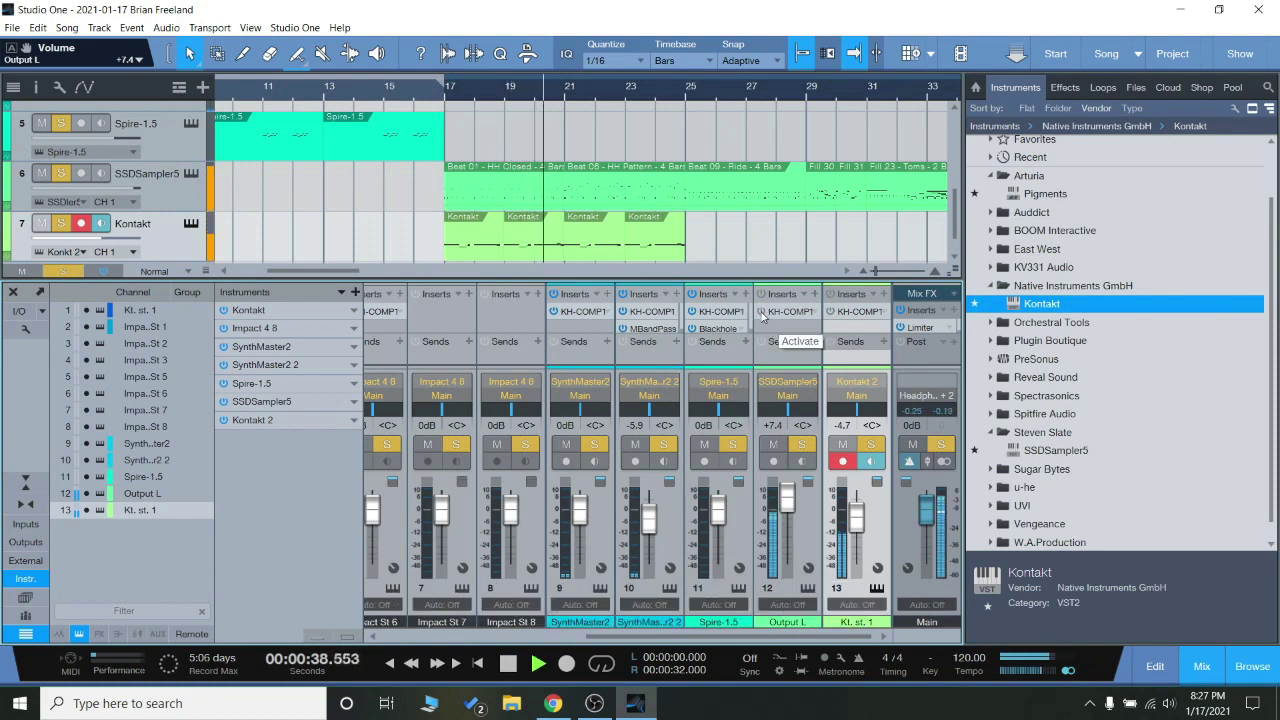
Activate KH-COMP1 on the SSDSampler5 channel while the drums and Kontakt bass play together.
{"action": "left_click", "coordinate": [763, 316]}
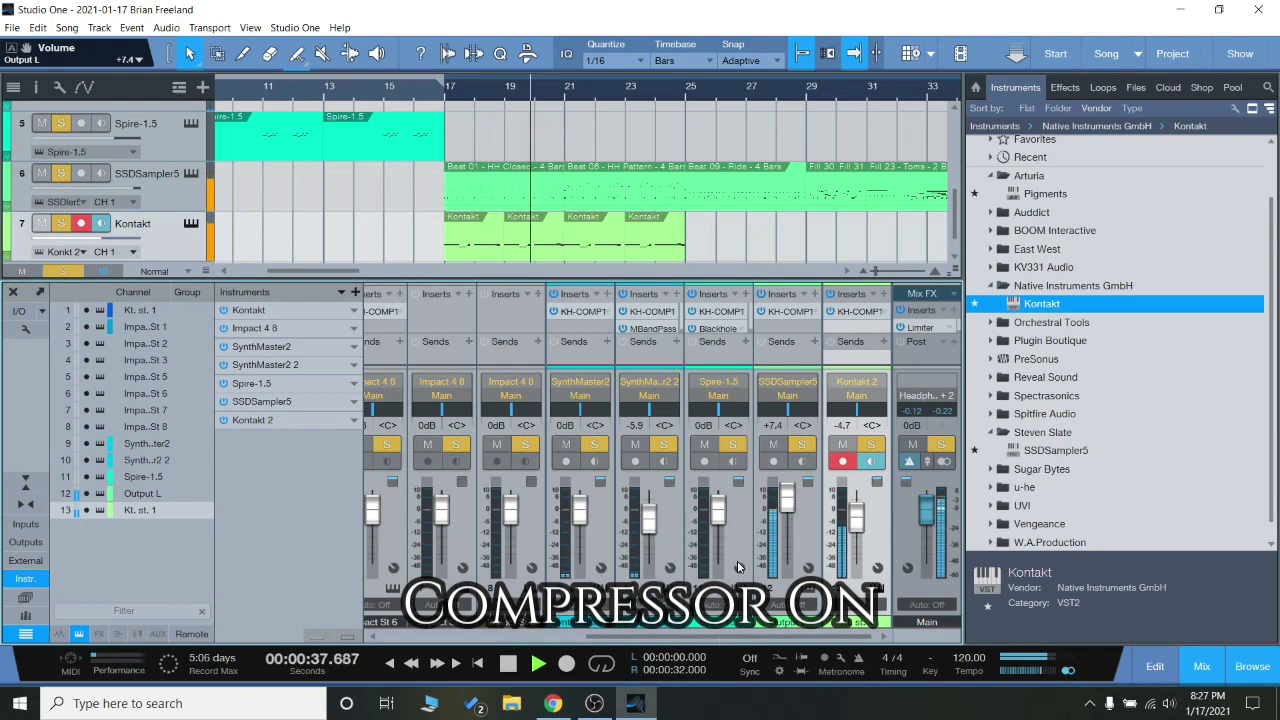
{"action": "scroll", "coordinate": [862, 234], "scroll_direction": "down", "scroll_amount": 1}
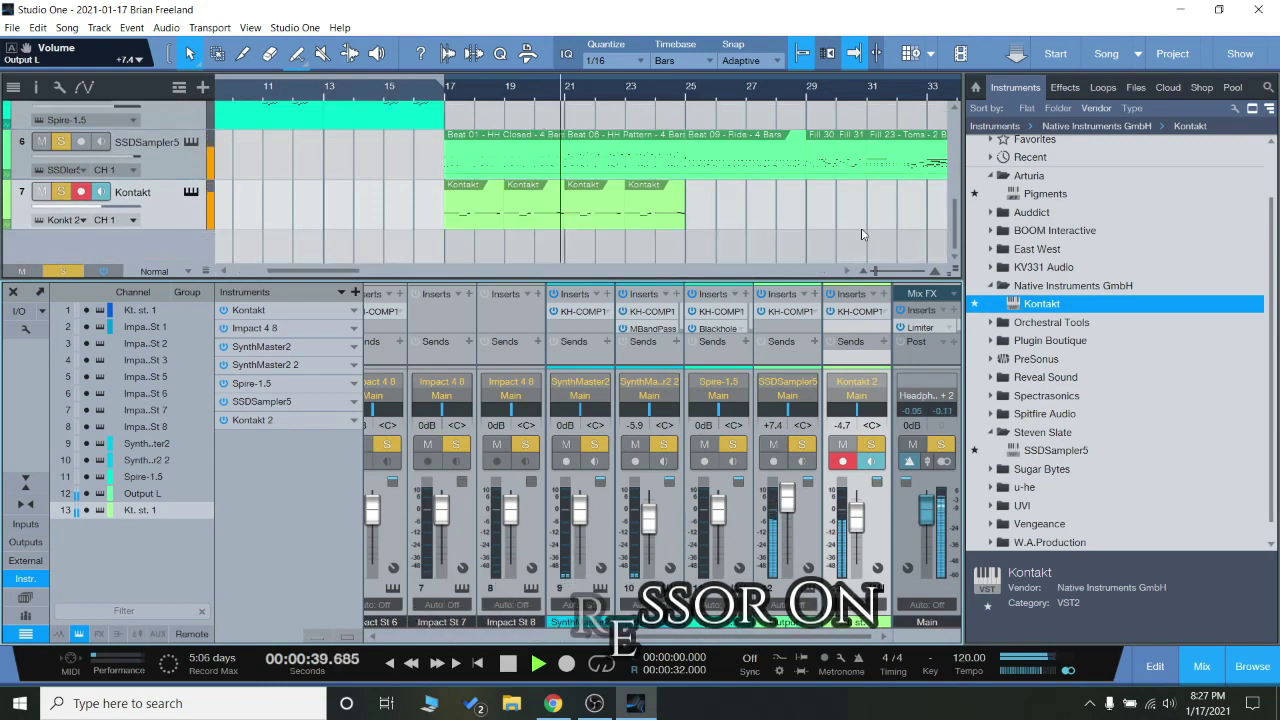